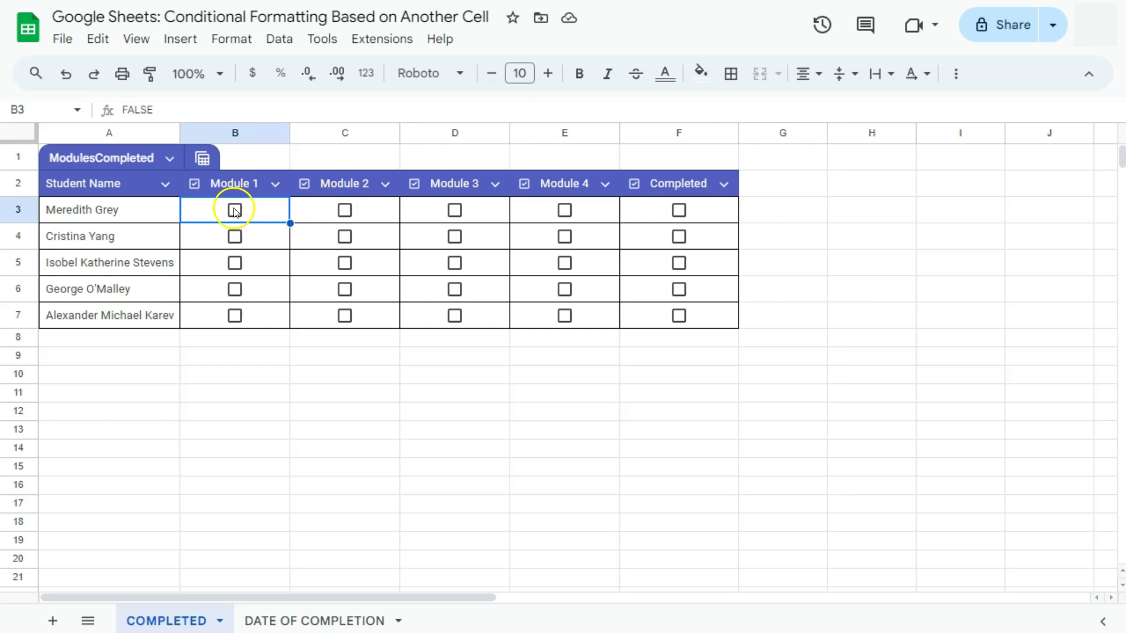
# Tick the Module 1–4 boxes B3:E3 and the Completed box F3 so row 3 turns green
pyautogui.moveTo(234, 211); pyautogui.dragTo(544, 320)
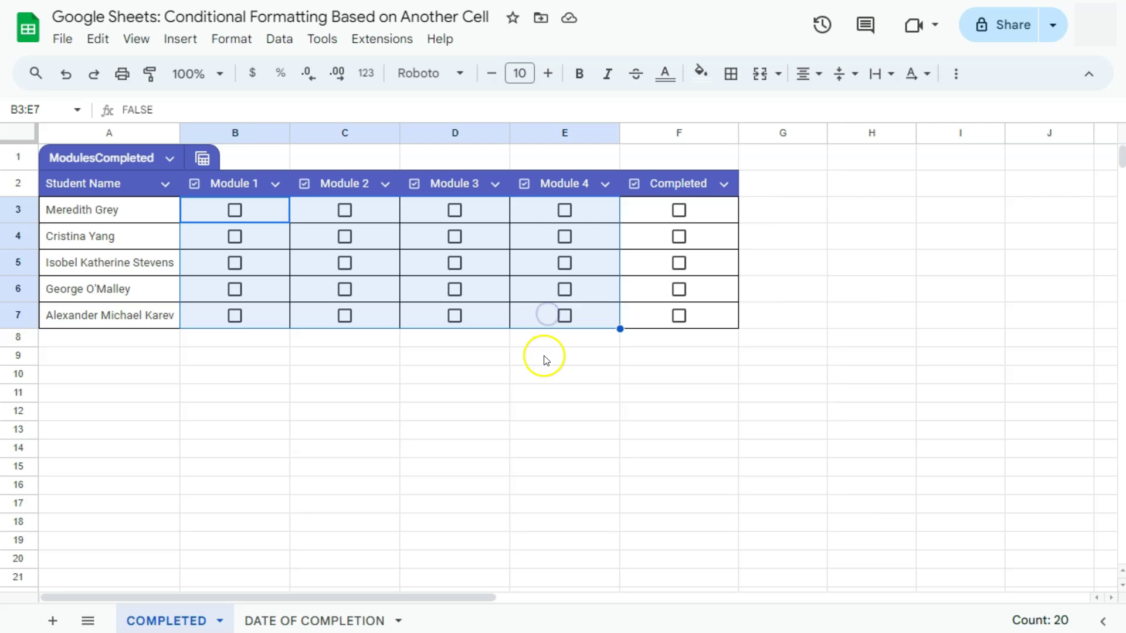
pyautogui.click(235, 211)
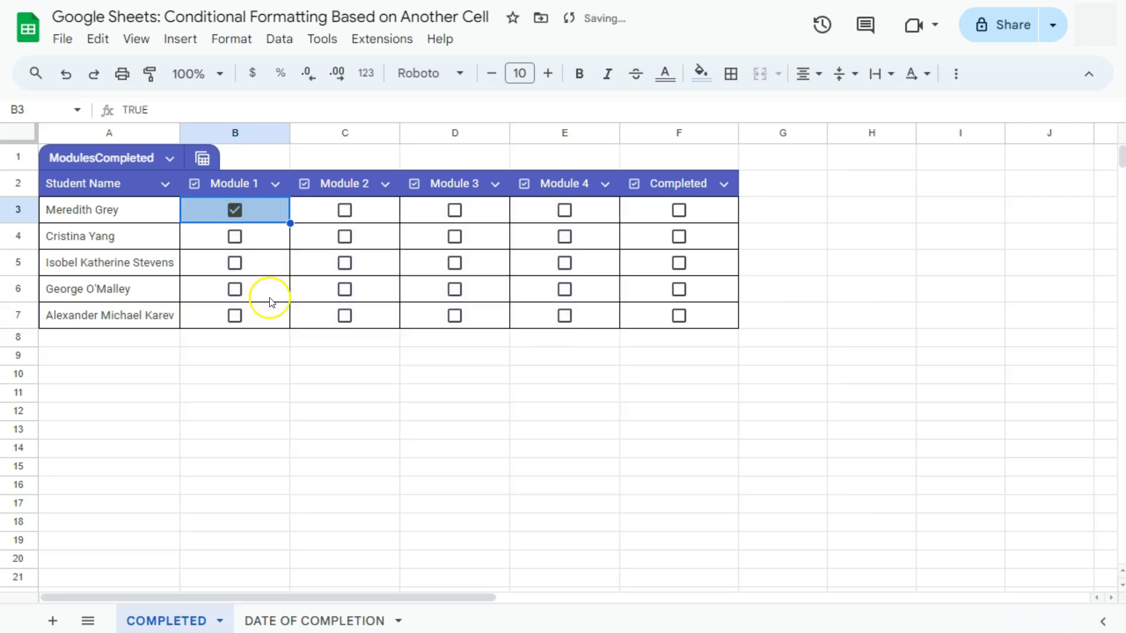
pyautogui.click(278, 314)
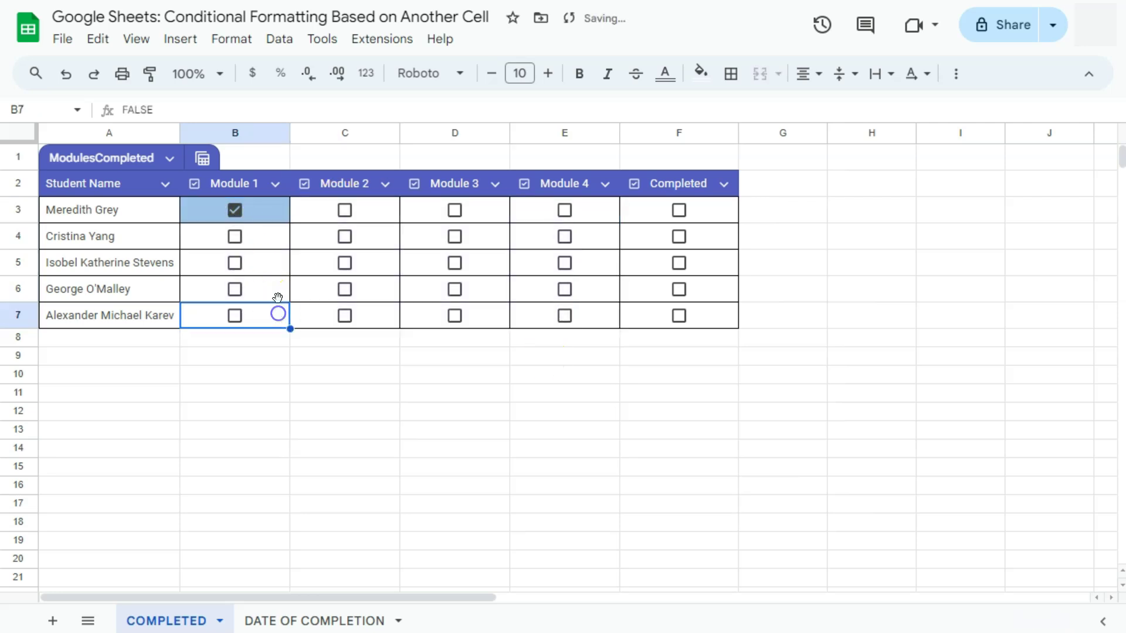
pyautogui.click(351, 212)
pyautogui.click(460, 214)
pyautogui.click(560, 211)
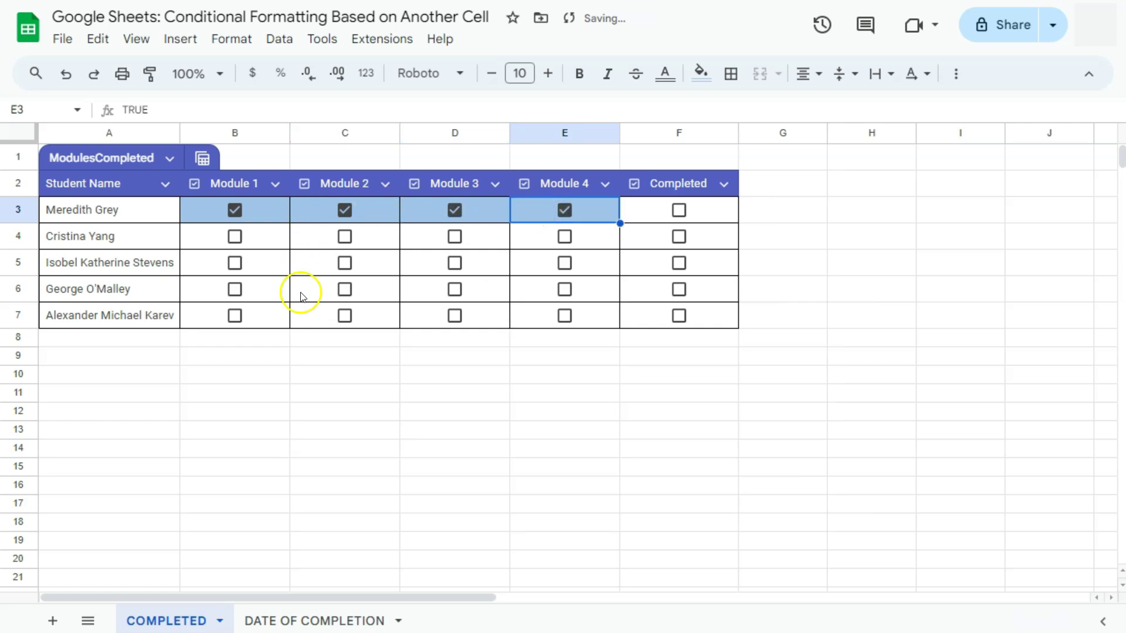
pyautogui.click(679, 210)
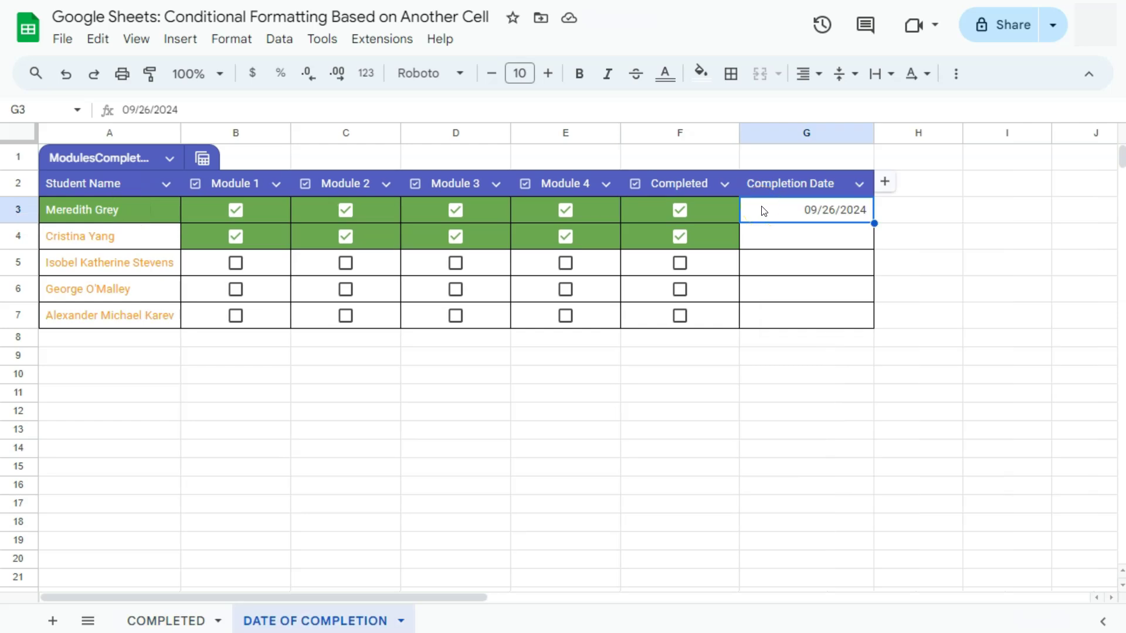
# Inspect the empty date cell G4, orange names A4:A7 and checkboxes B3:F7, then return to COMPLETED
pyautogui.click(767, 242)
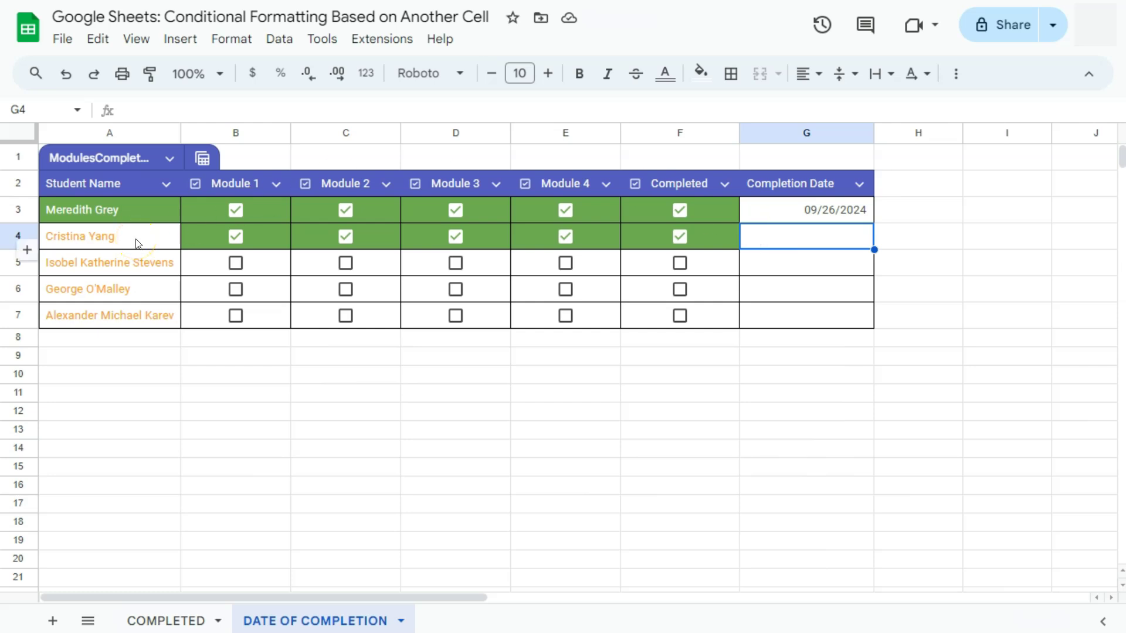
pyautogui.moveTo(133, 239); pyautogui.dragTo(136, 315)
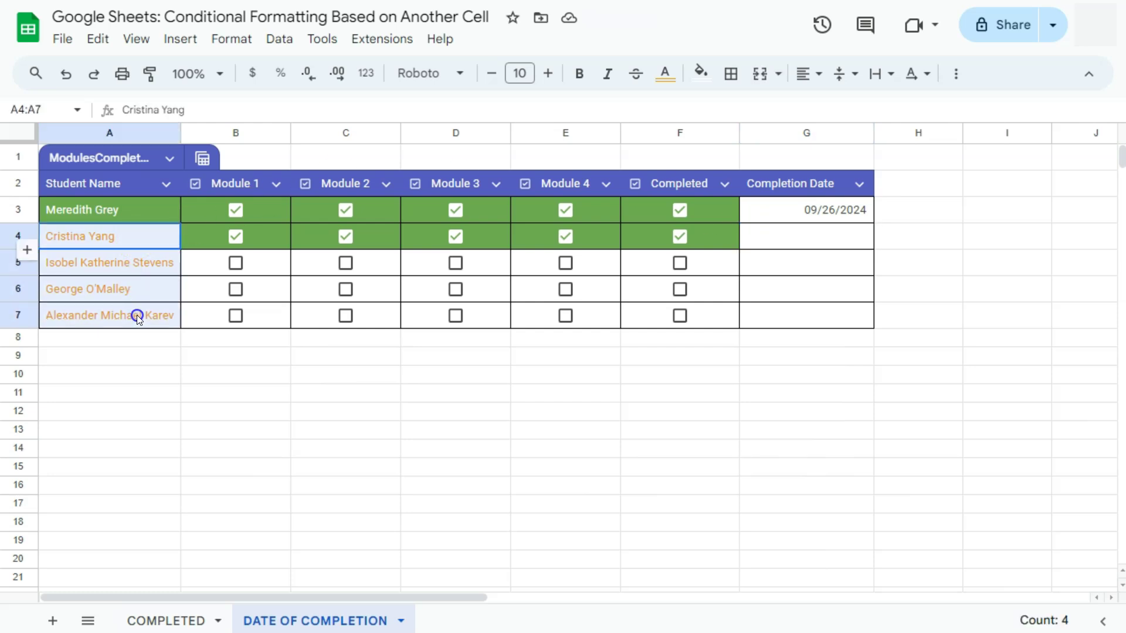
pyautogui.click(129, 234)
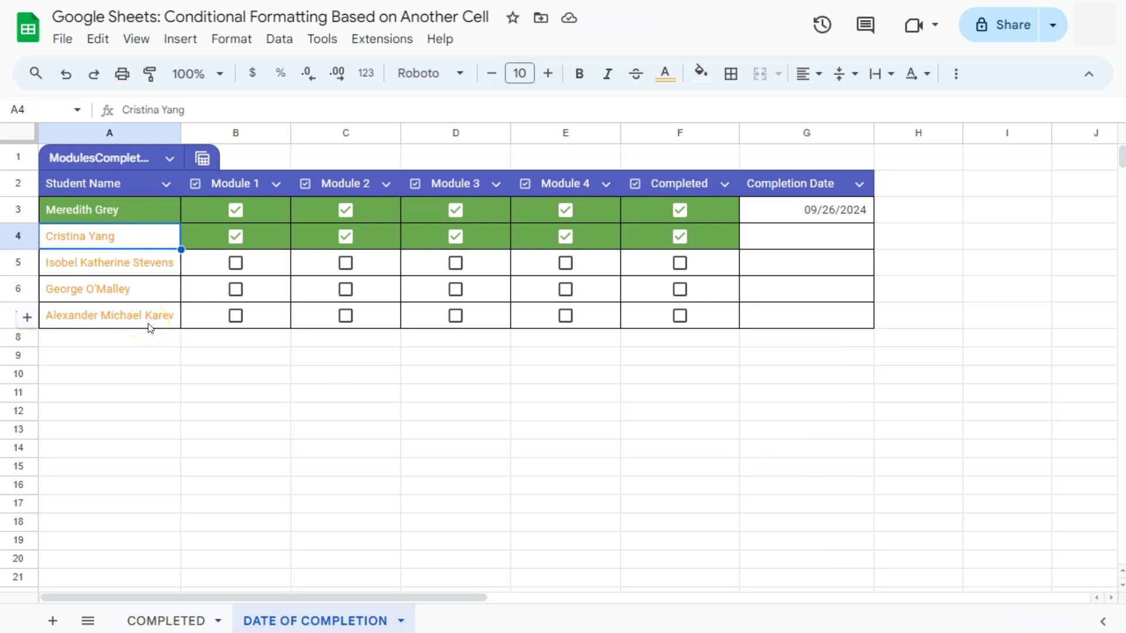
pyautogui.moveTo(261, 209); pyautogui.dragTo(702, 322)
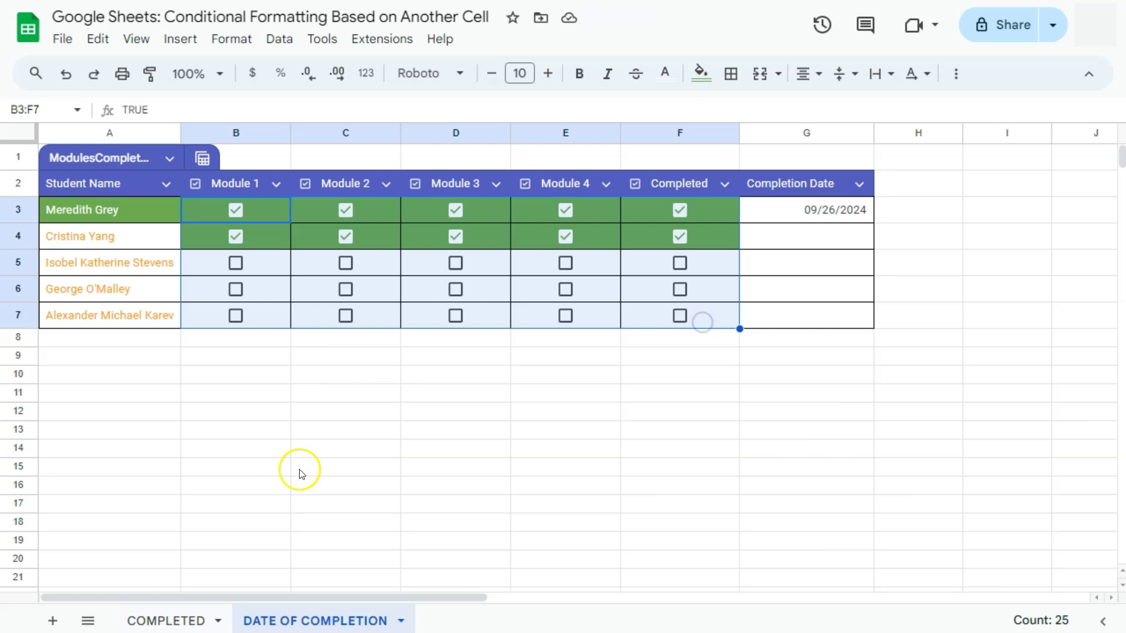
pyautogui.click(169, 620)
# Test the checkboxes by ticking Modules 1–4 in row 3
pyautogui.moveTo(259, 211); pyautogui.dragTo(547, 314)
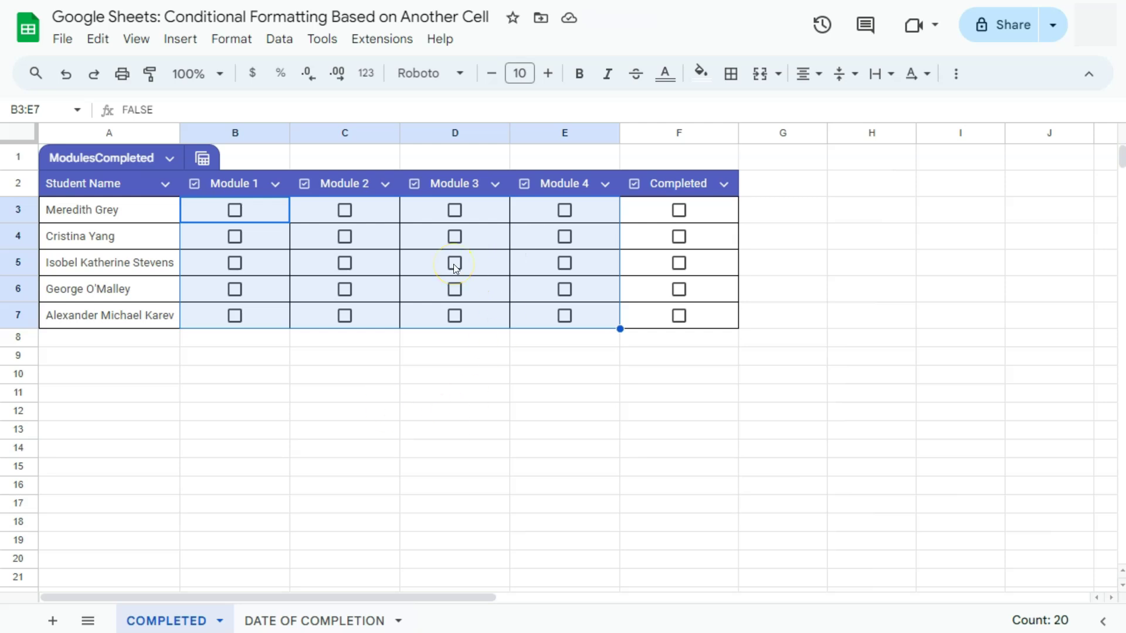
pyautogui.click(235, 210)
pyautogui.click(236, 211)
pyautogui.moveTo(272, 211); pyautogui.dragTo(539, 314)
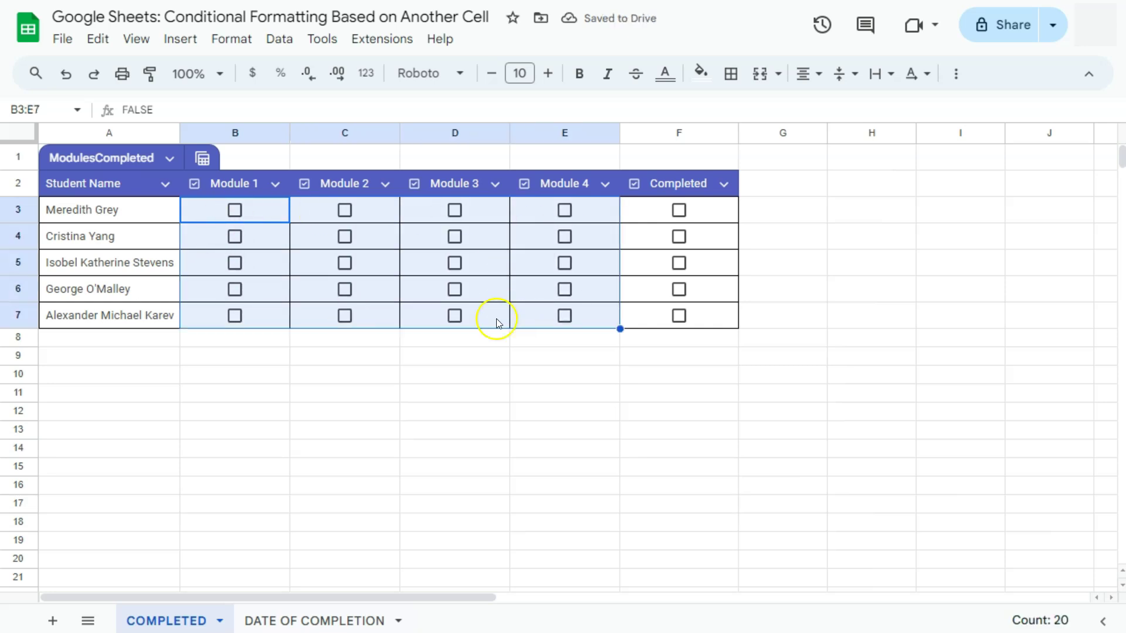
pyautogui.click(257, 213)
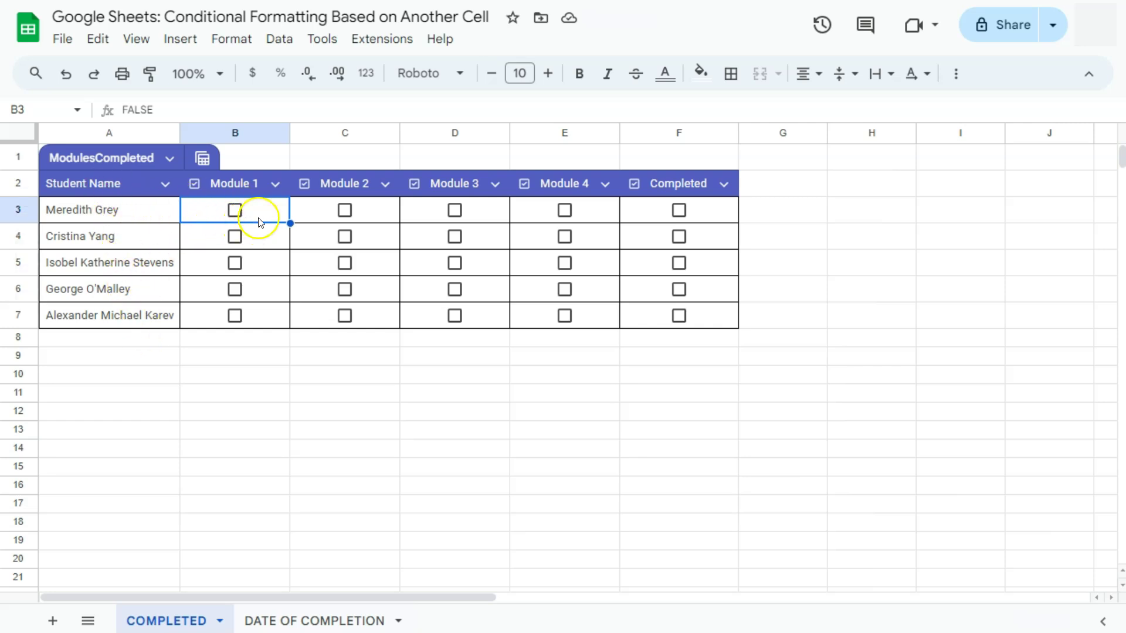
pyautogui.click(234, 209)
pyautogui.click(344, 210)
pyautogui.click(455, 210)
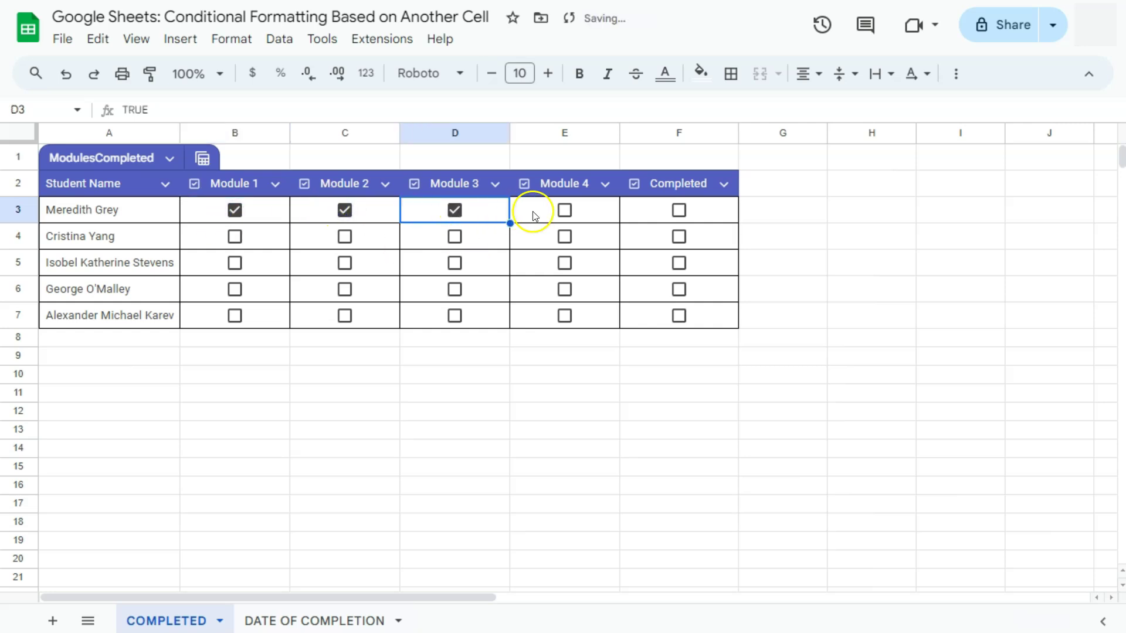
pyautogui.click(563, 211)
# Clear the ticks, select the module range B3:E7, and open the Format menu
pyautogui.moveTo(277, 214); pyautogui.dragTo(554, 212)
pyautogui.moveTo(556, 256); pyautogui.dragTo(562, 319)
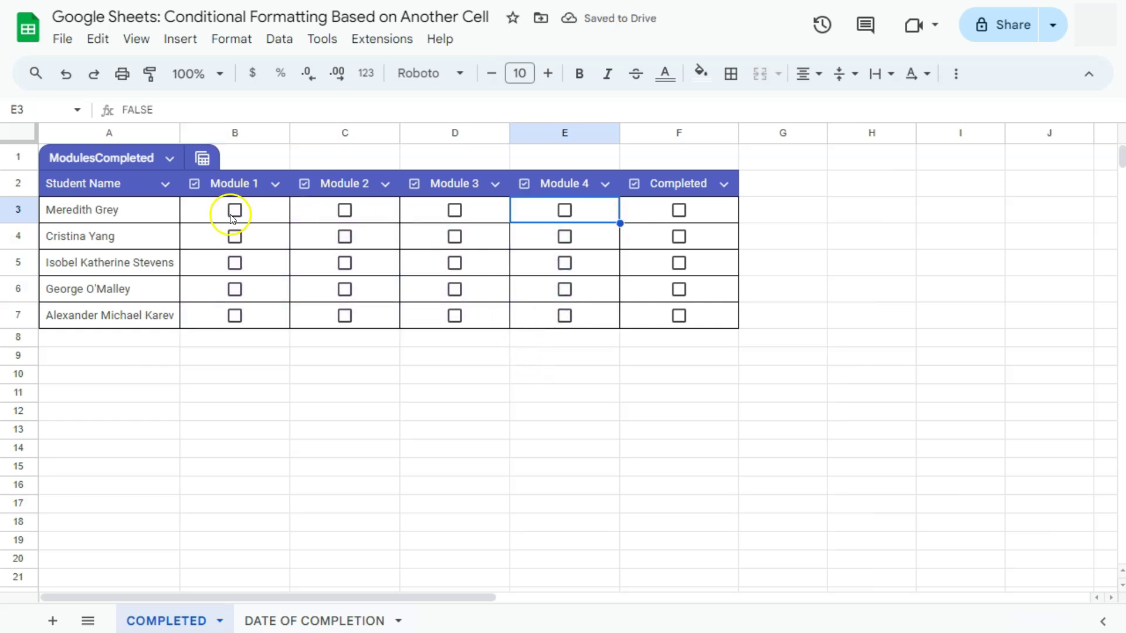
pyautogui.click(235, 211)
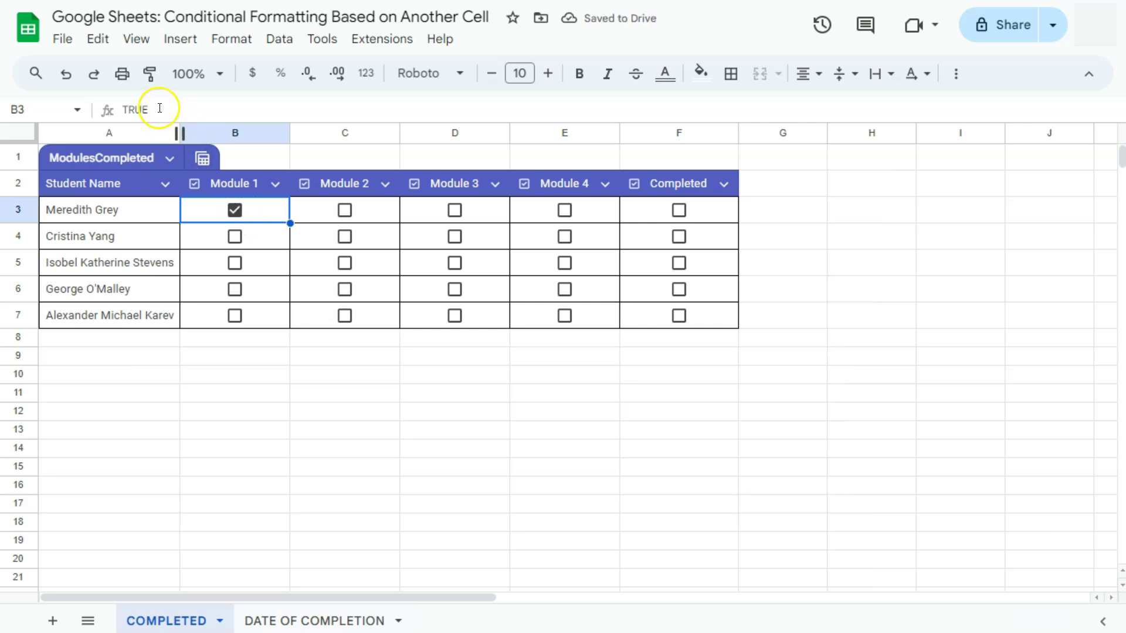
pyautogui.click(239, 218)
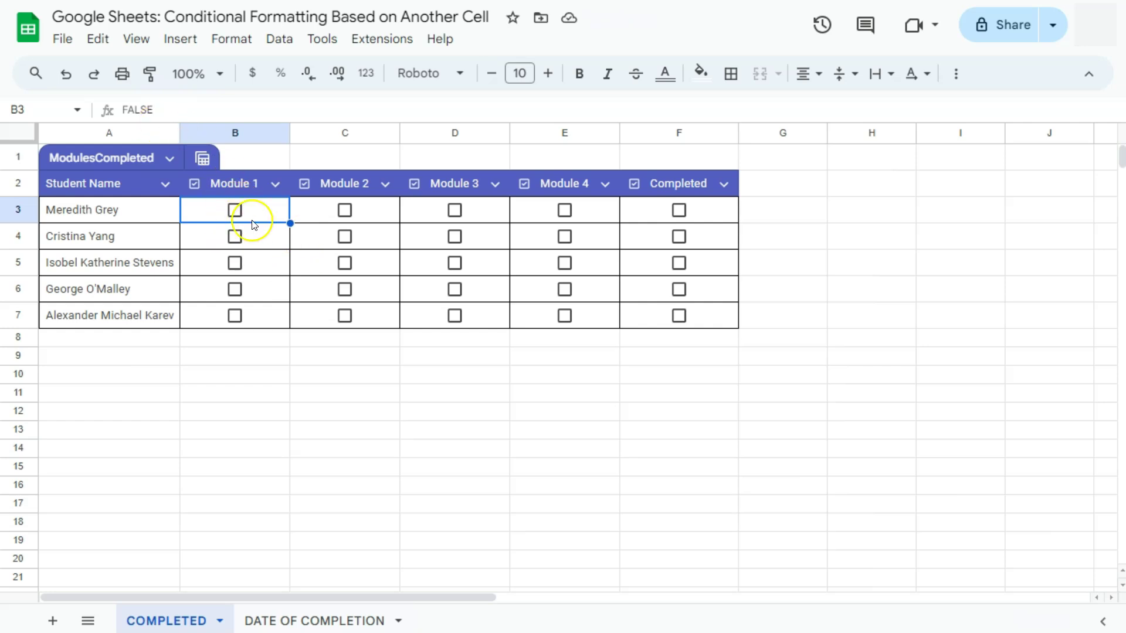
pyautogui.moveTo(264, 202); pyautogui.dragTo(555, 317)
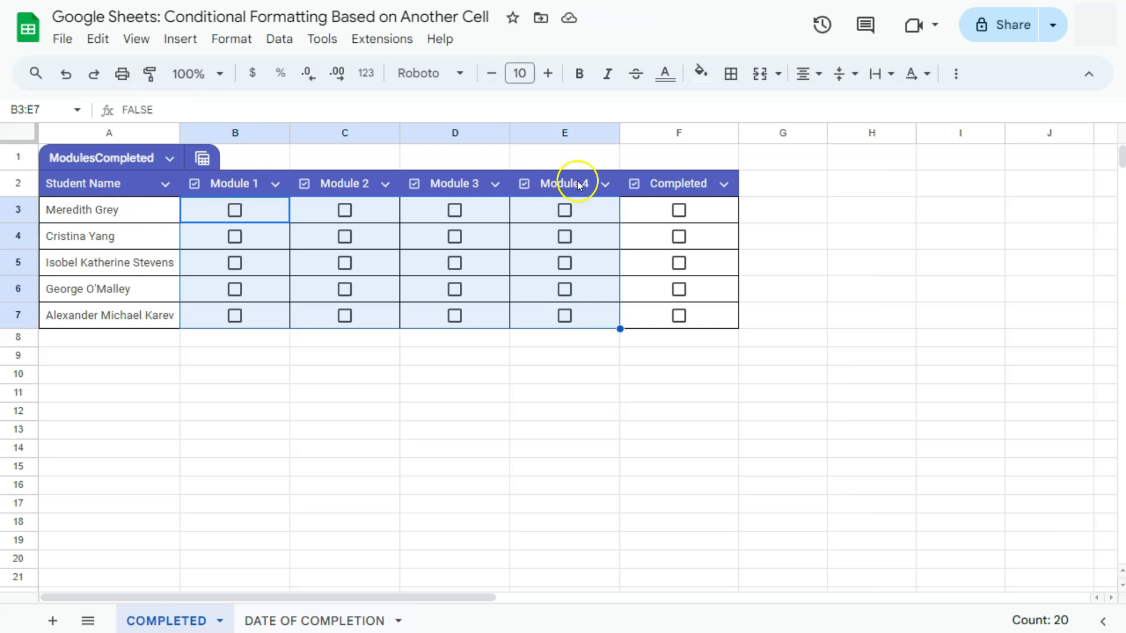
pyautogui.click(233, 38)
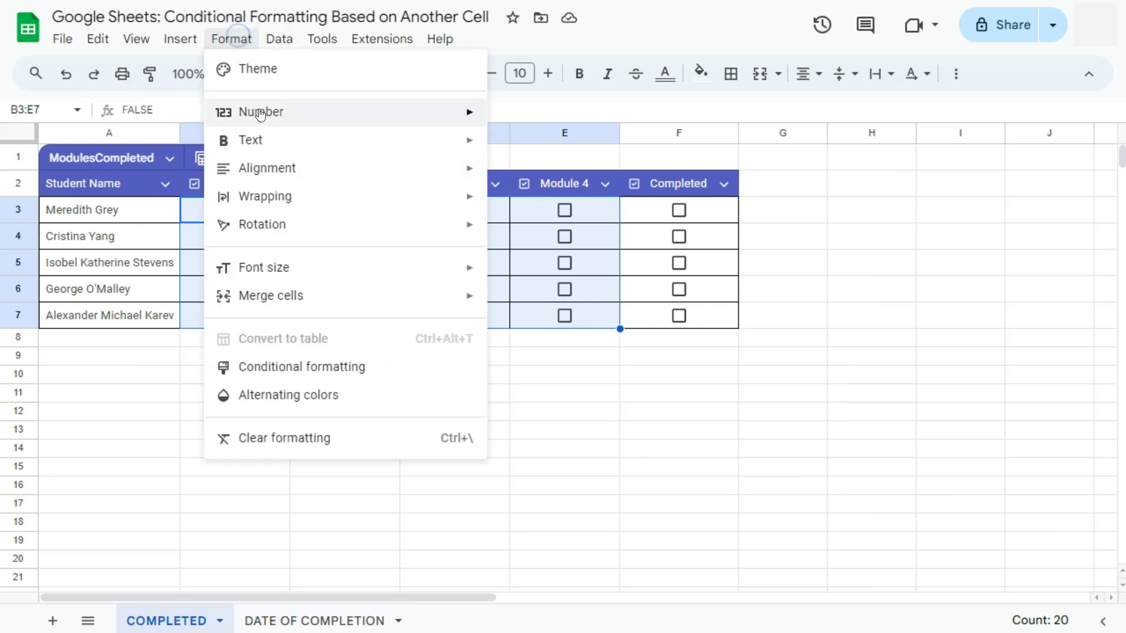
# Add a B3:E7 rule where text is exactly TRUE gets a light blue fill
pyautogui.click(292, 367)
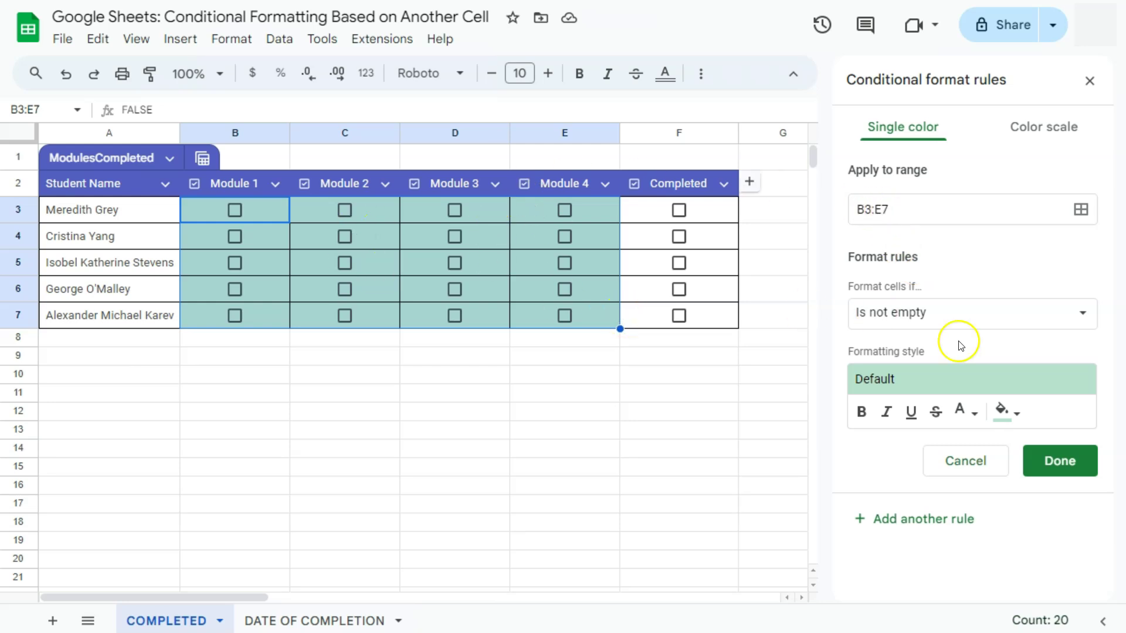
pyautogui.click(913, 315)
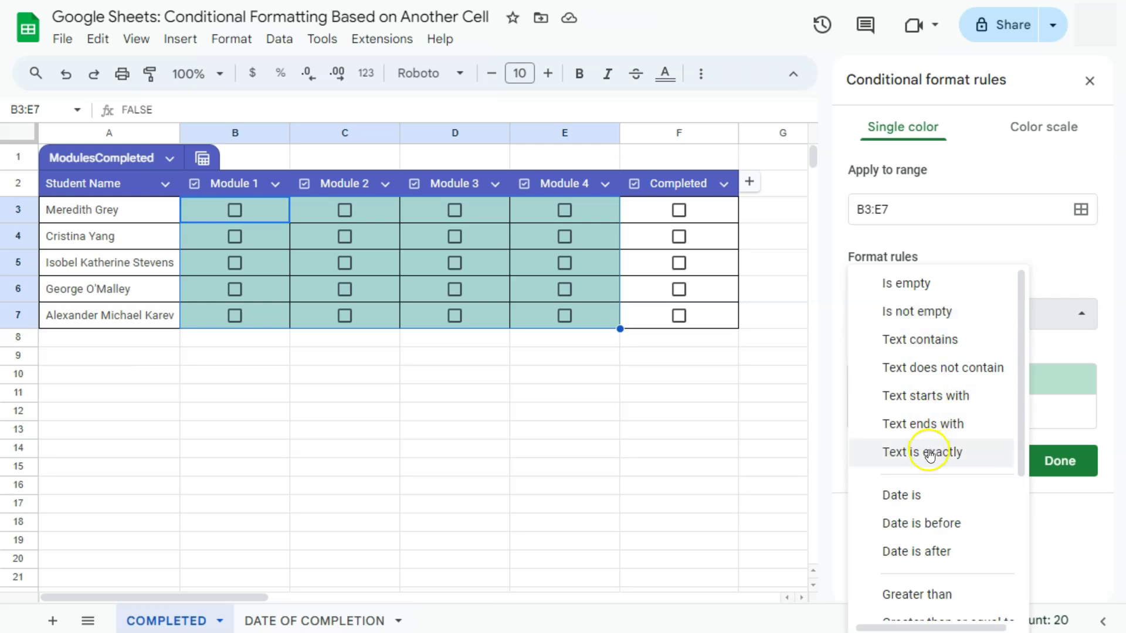
pyautogui.click(904, 309)
pyautogui.click(899, 351)
pyautogui.write('TRU')
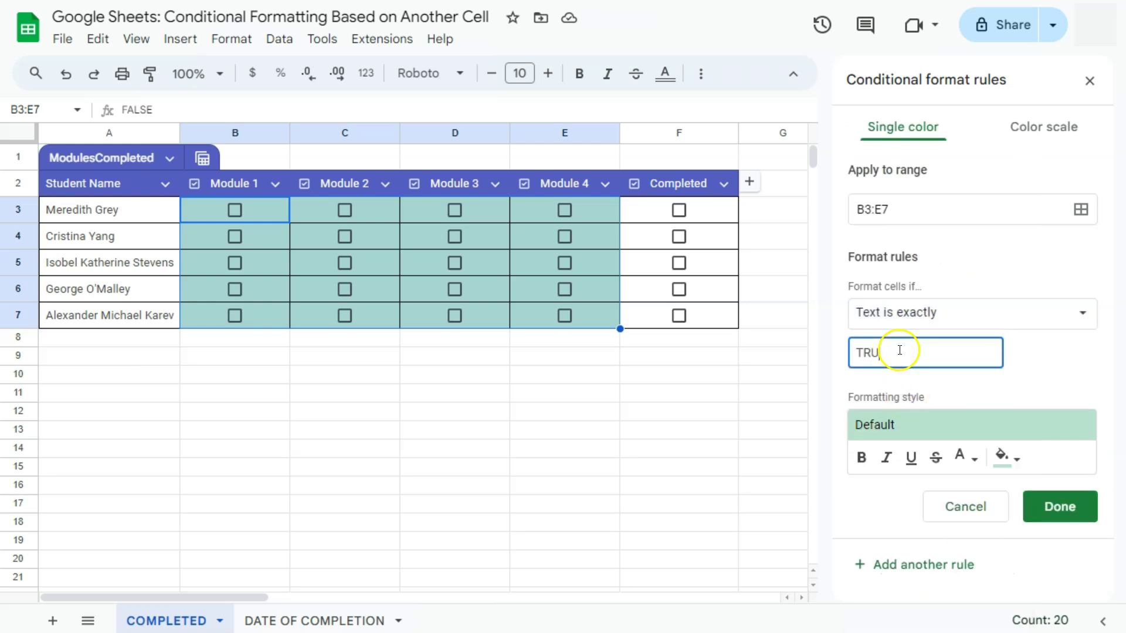
pyautogui.write('E')
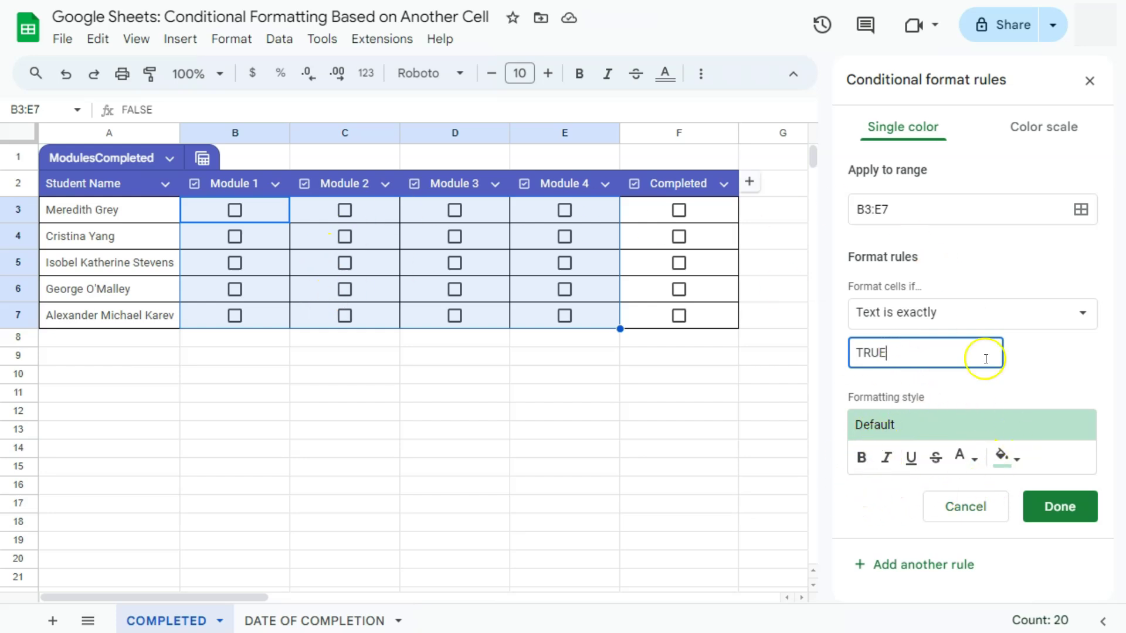
pyautogui.click(1004, 457)
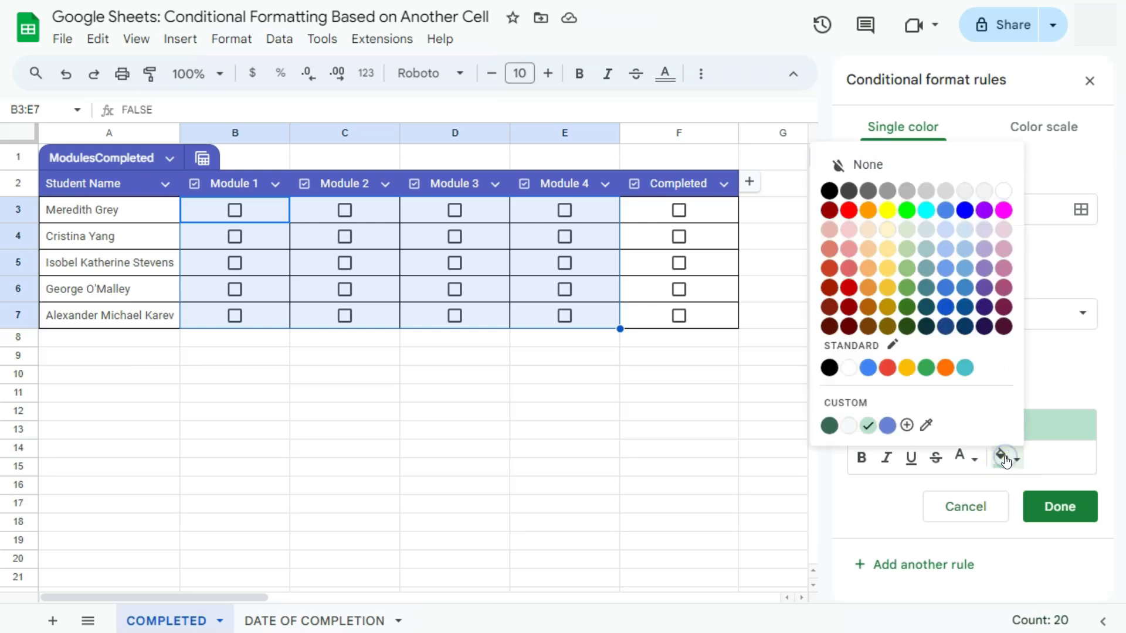
pyautogui.click(965, 252)
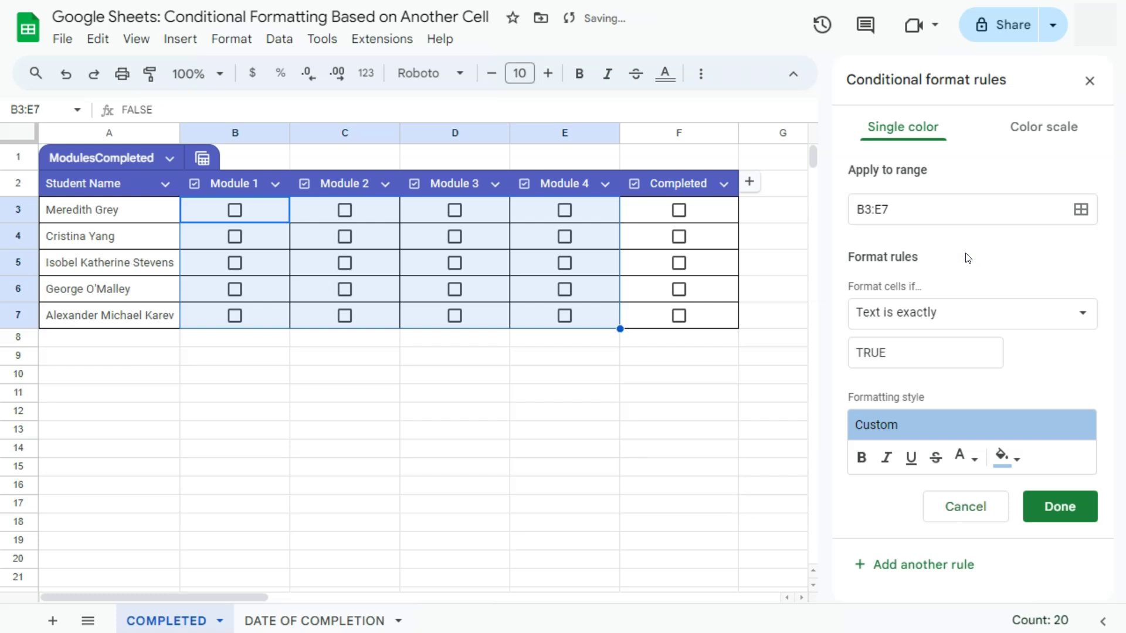
pyautogui.click(1061, 507)
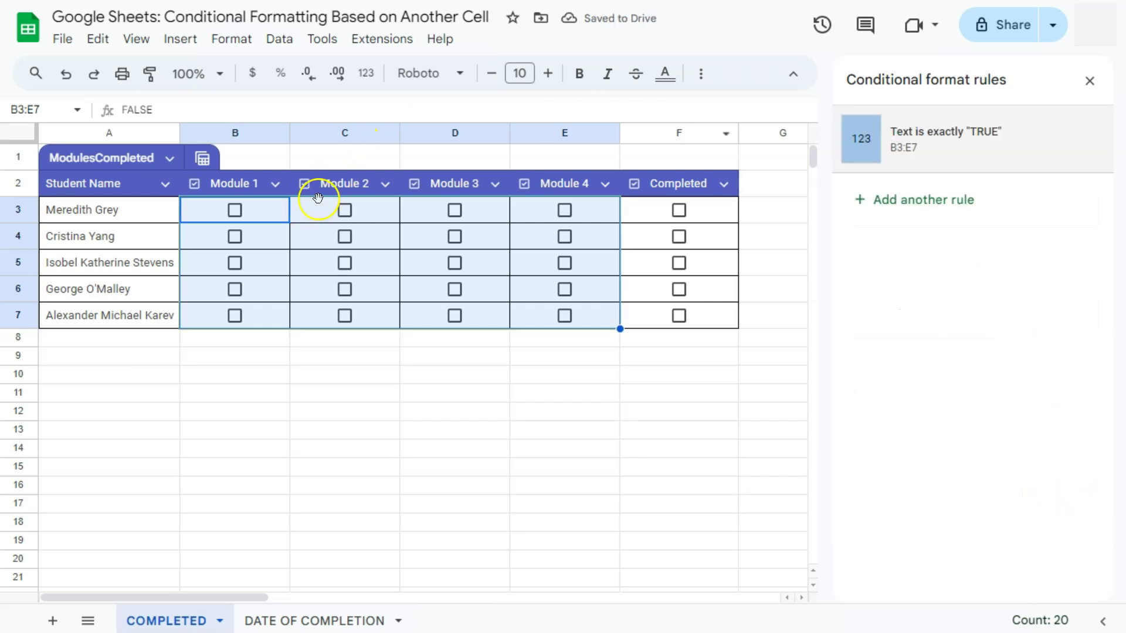
# Test the blue fill by ticking Modules 1–4 in row 3 and Module 1 in rows 4–7
pyautogui.click(237, 211)
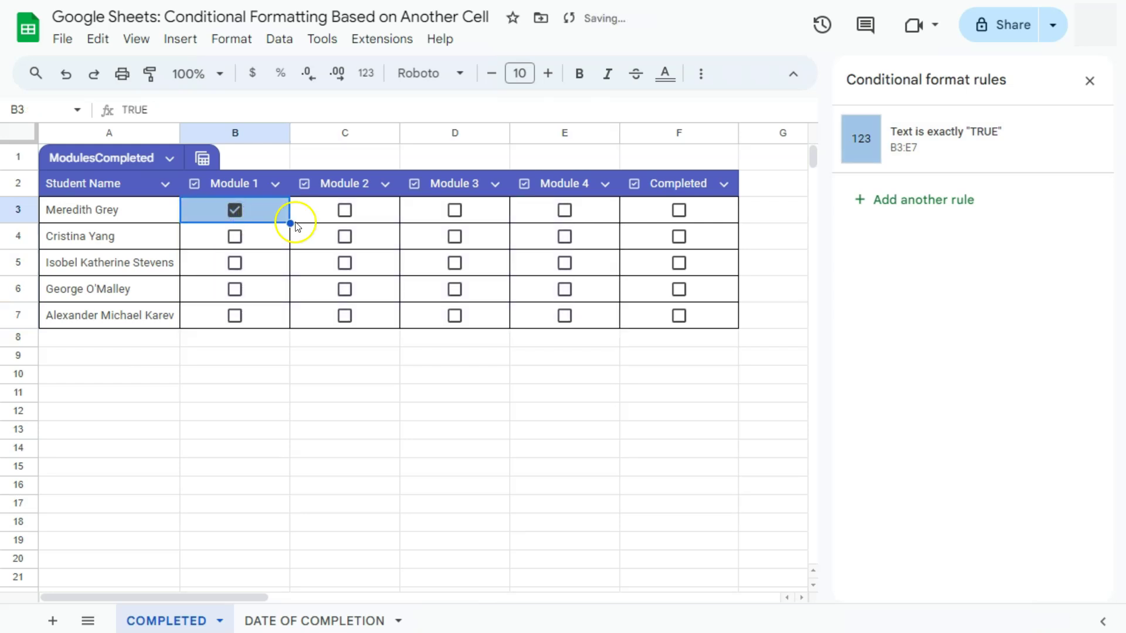
pyautogui.click(343, 211)
pyautogui.click(454, 210)
pyautogui.click(564, 210)
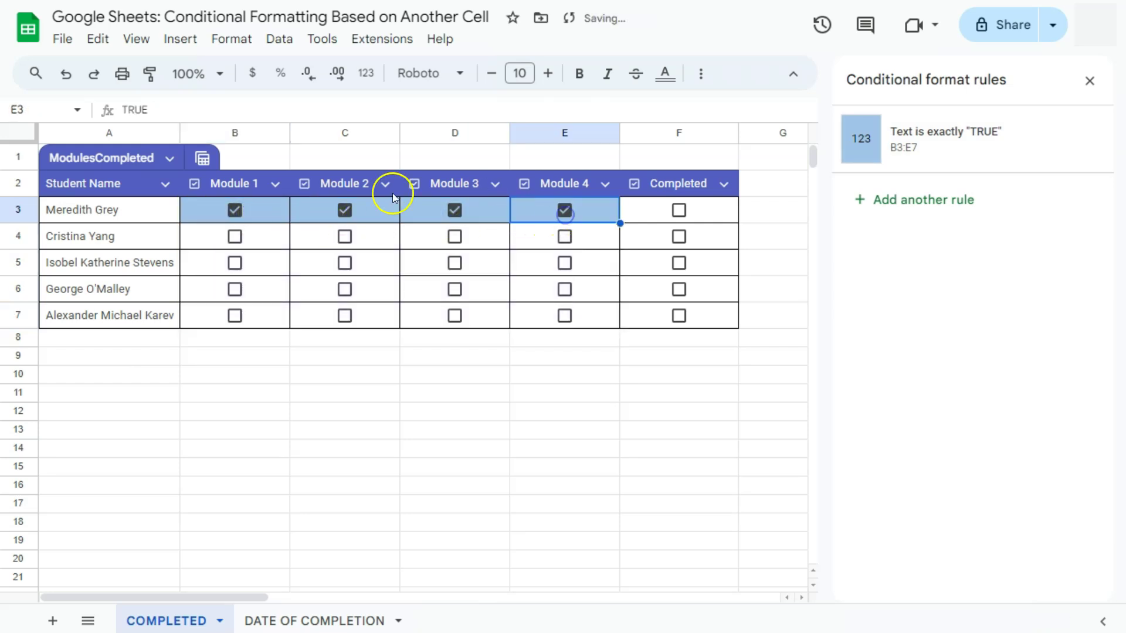
pyautogui.click(234, 236)
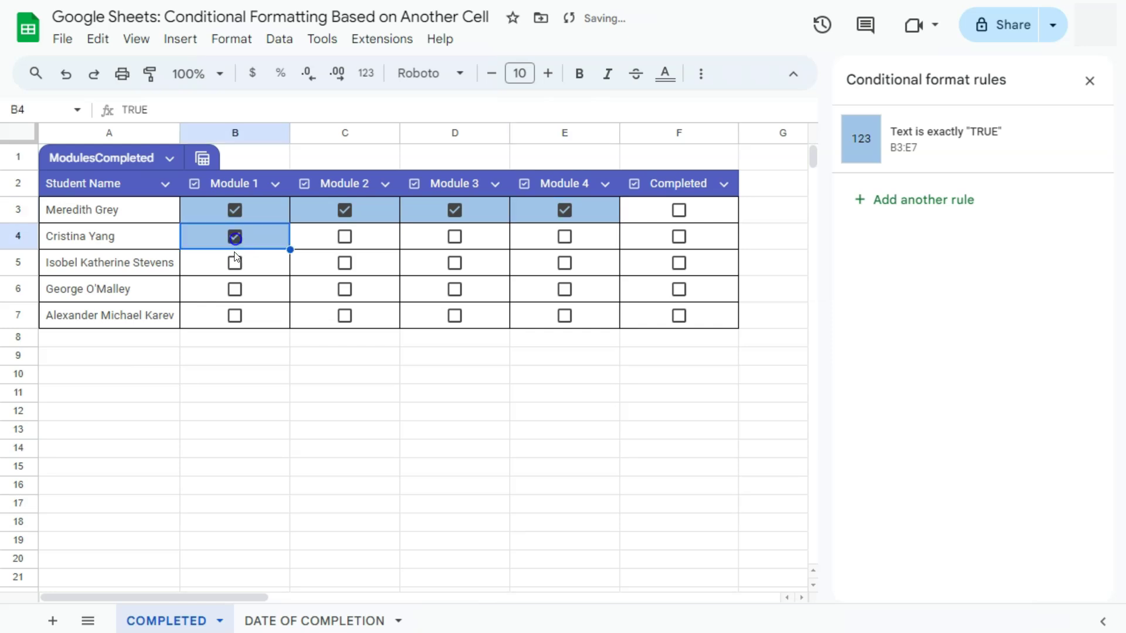
pyautogui.click(235, 263)
pyautogui.click(234, 289)
pyautogui.click(235, 315)
# Undo the module ticks, tick Completed in F3, and select A3:F3
pyautogui.hotkey('ctrl', 'z')
pyautogui.hotkey('ctrl', 'z')
pyautogui.hotkey('ctrl', 'z')
pyautogui.hotkey('ctrl', 'z')
pyautogui.hotkey('ctrl', 'z')
pyautogui.hotkey('ctrl', 'z')
pyautogui.hotkey('ctrl', 'z')
pyautogui.hotkey('ctrl', 'z')
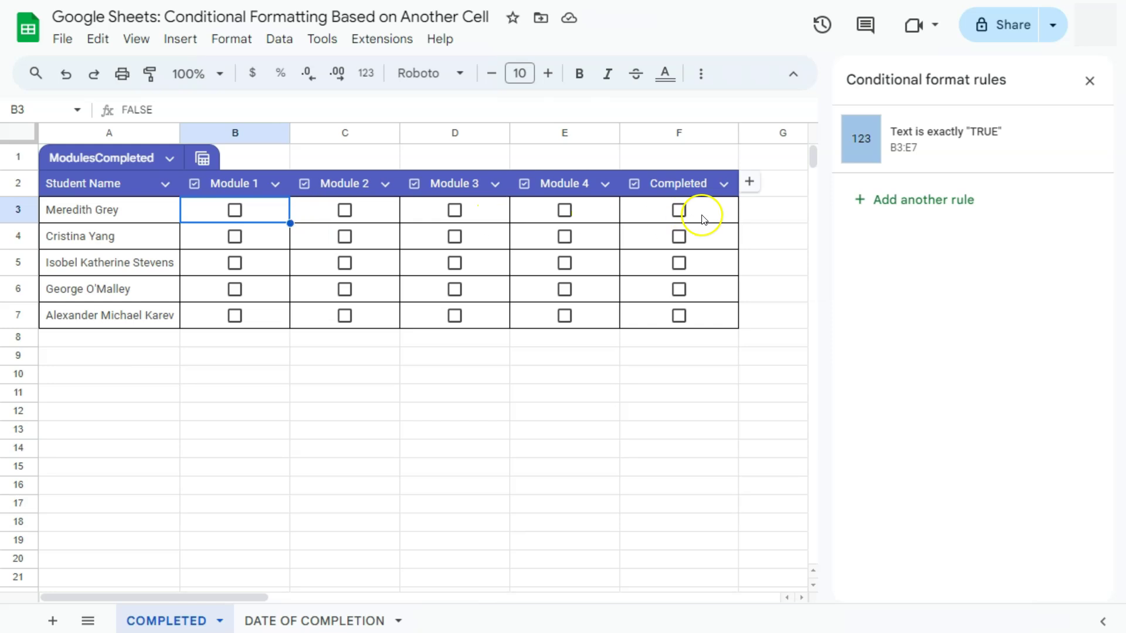
pyautogui.click(679, 211)
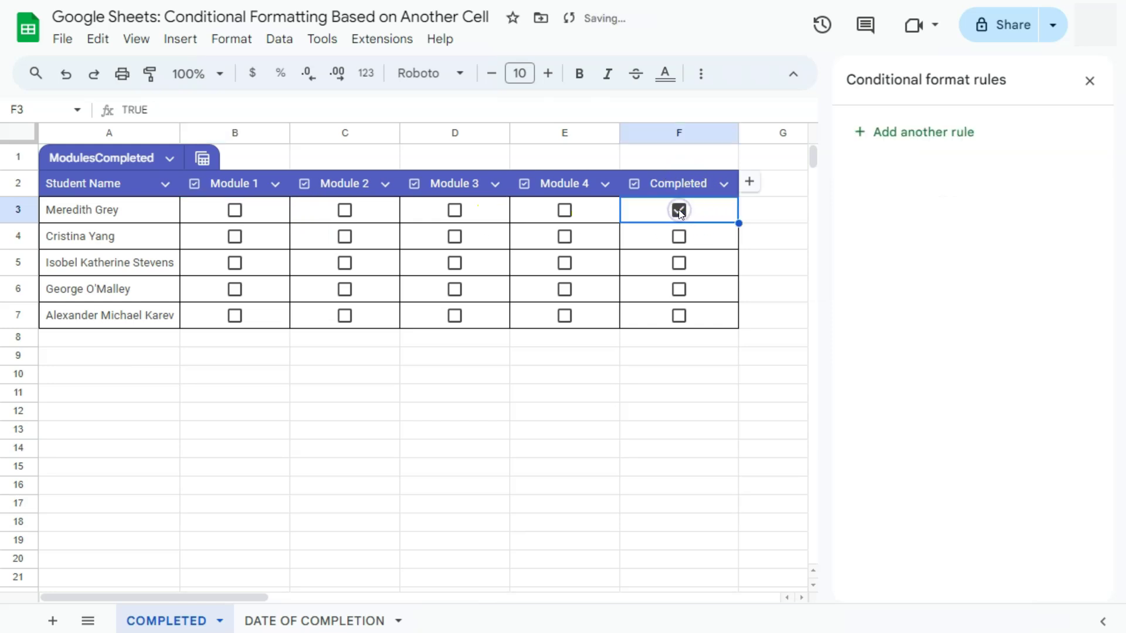
pyautogui.moveTo(678, 212); pyautogui.dragTo(147, 212)
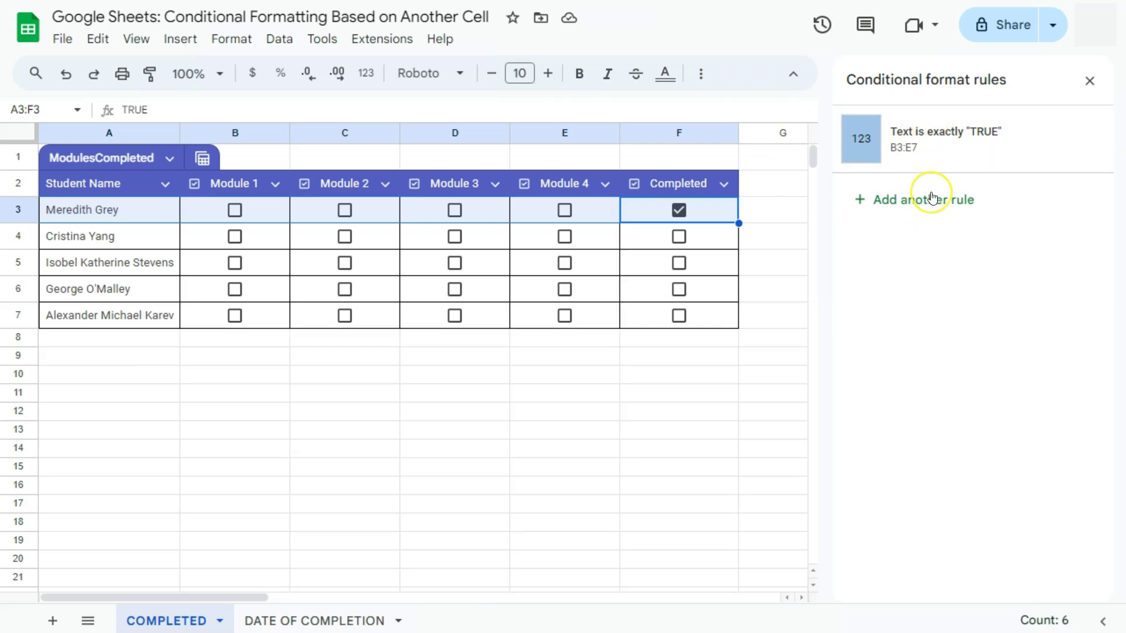
# Start a new A3:F3 rule with the custom formula =$F3=TRUE
pyautogui.click(230, 41)
pyautogui.click(305, 370)
pyautogui.click(895, 200)
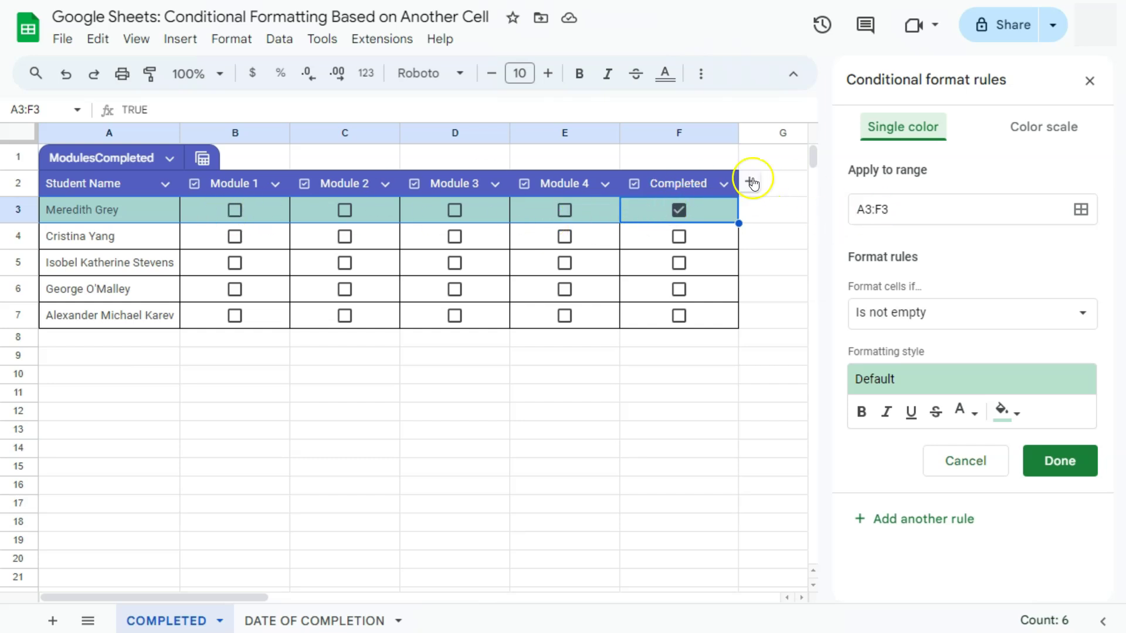
pyautogui.click(892, 312)
pyautogui.scroll(-5, 912, 494)
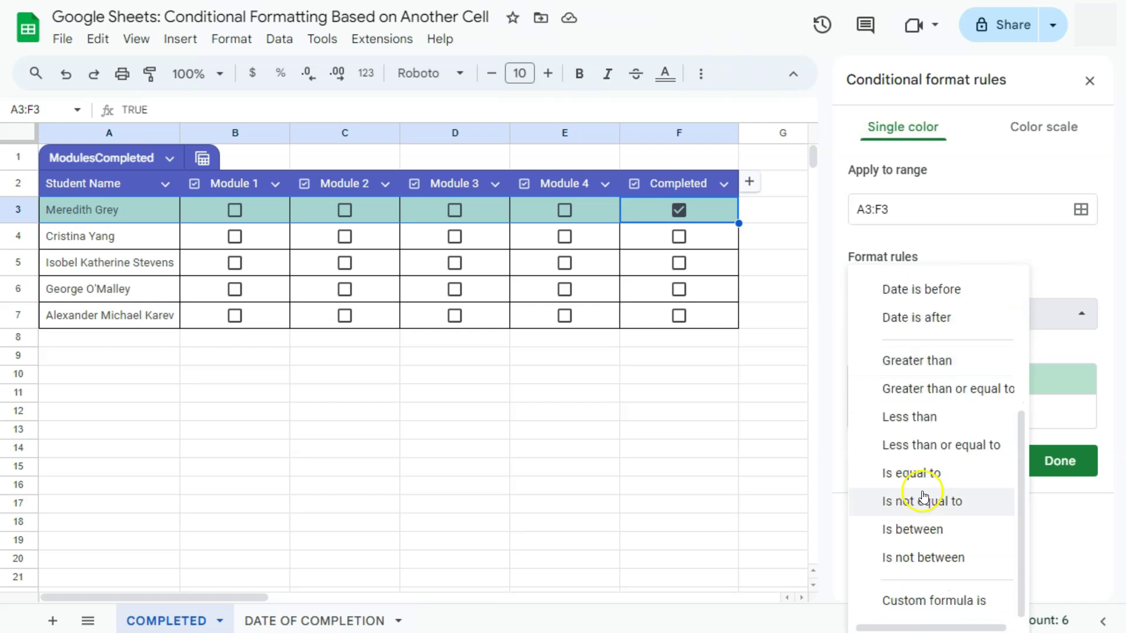
pyautogui.click(923, 602)
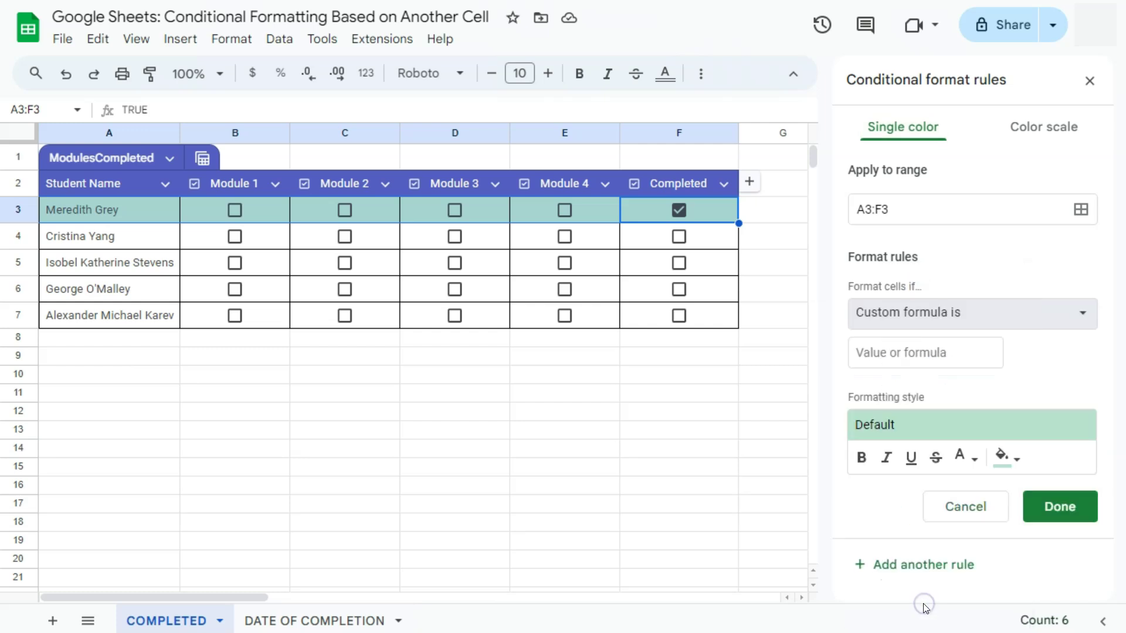
pyautogui.click(884, 354)
pyautogui.write('=')
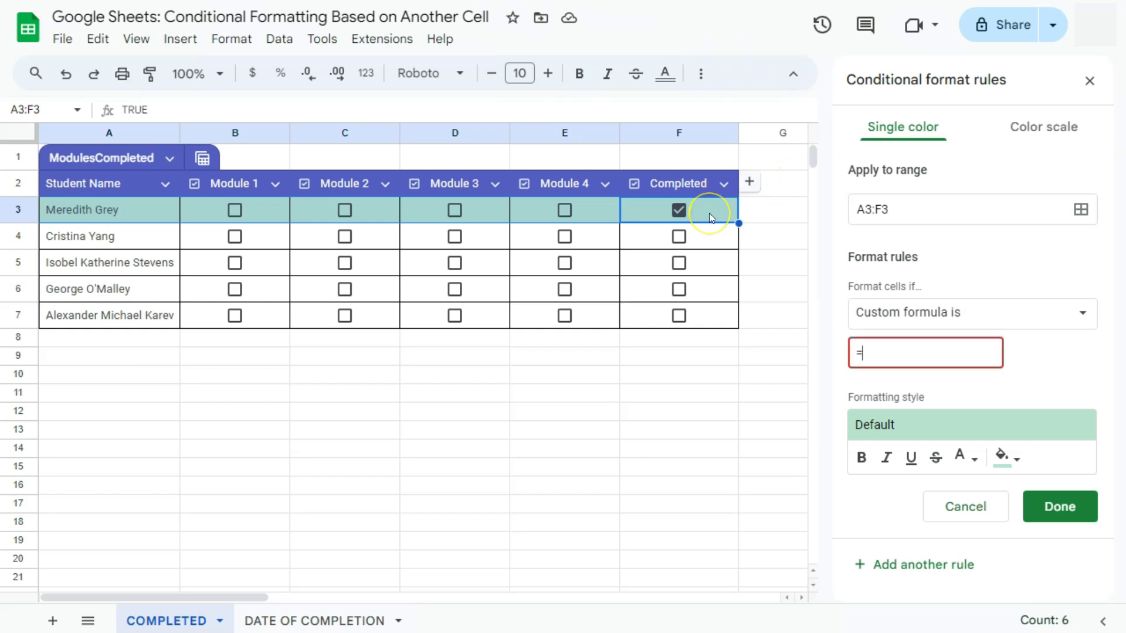
pyautogui.click(731, 209)
pyautogui.write('=TRUE')
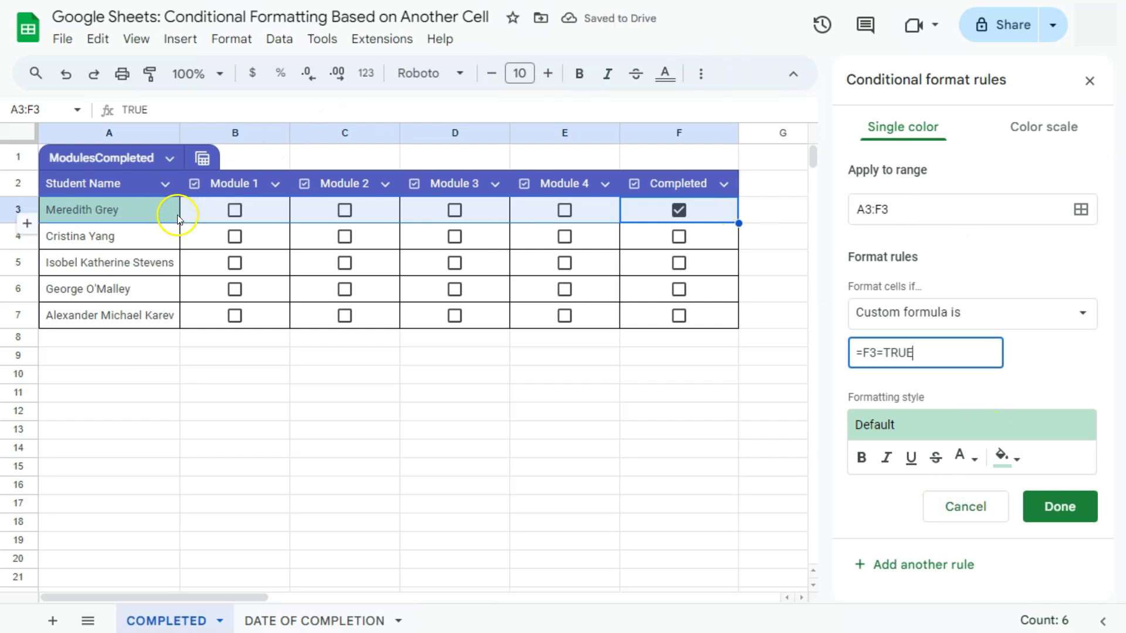
pyautogui.click(864, 355)
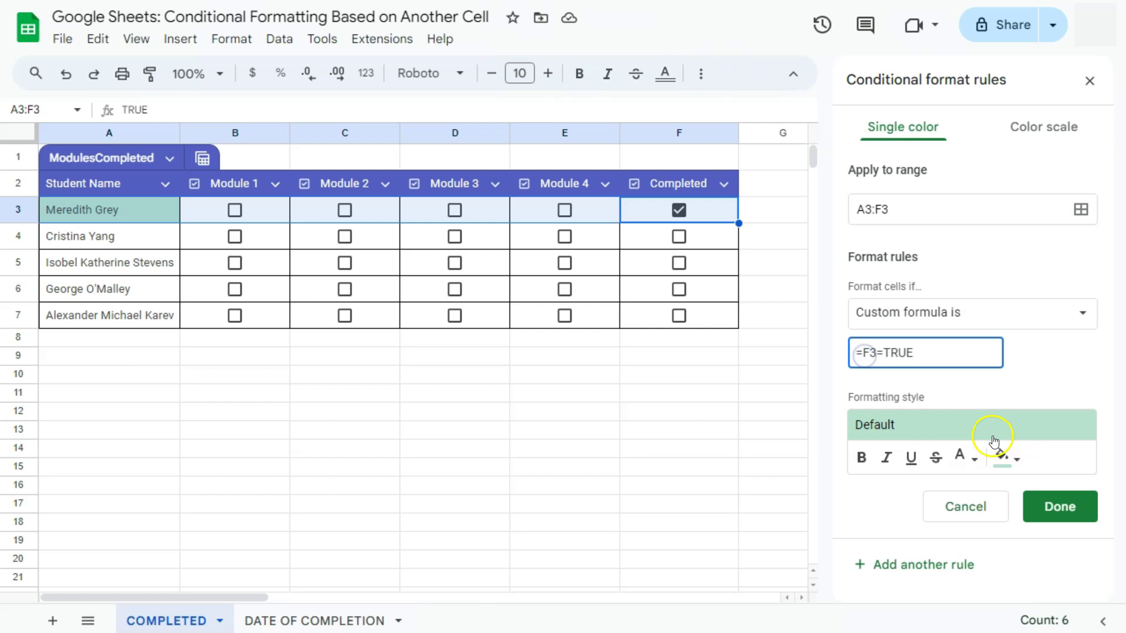
pyautogui.write('$')
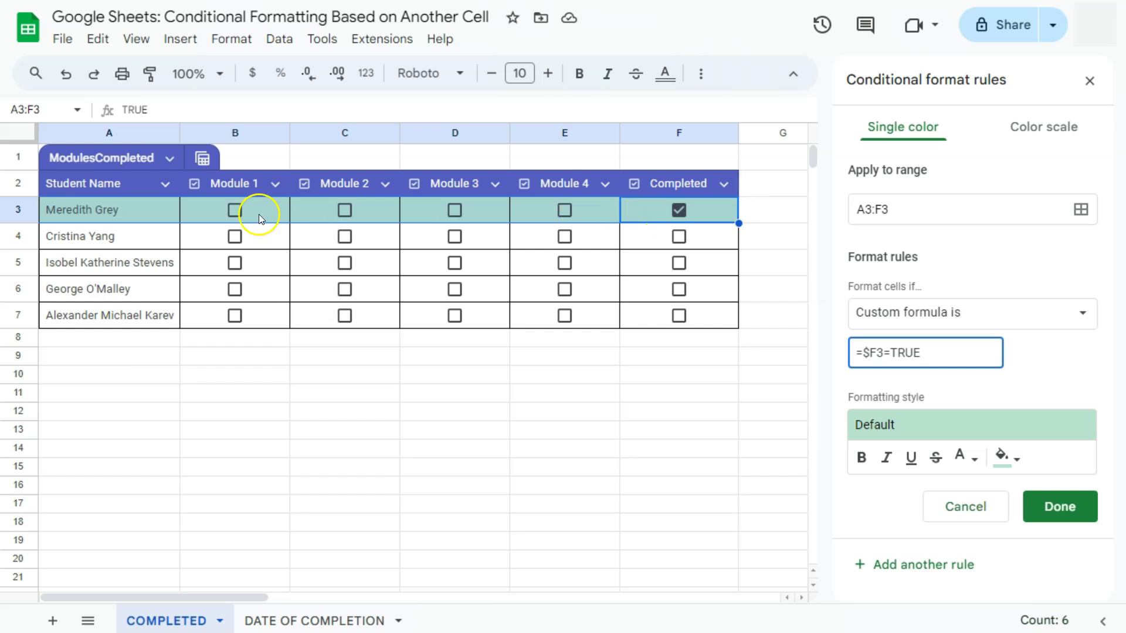
# Give the rule a green fill and white text
pyautogui.click(1013, 461)
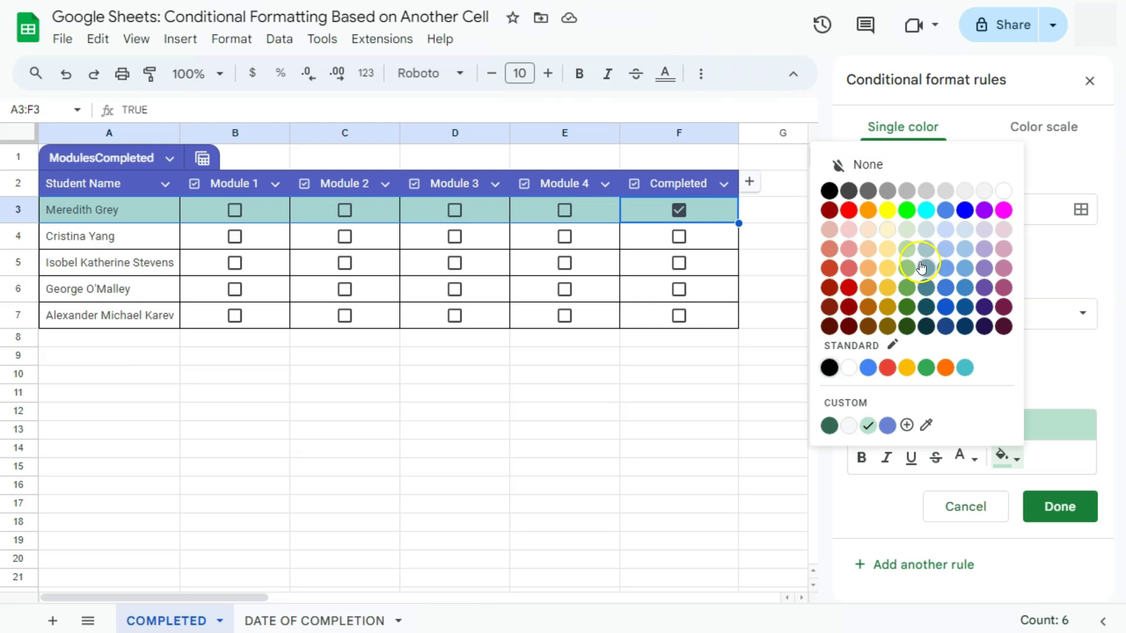
pyautogui.click(908, 294)
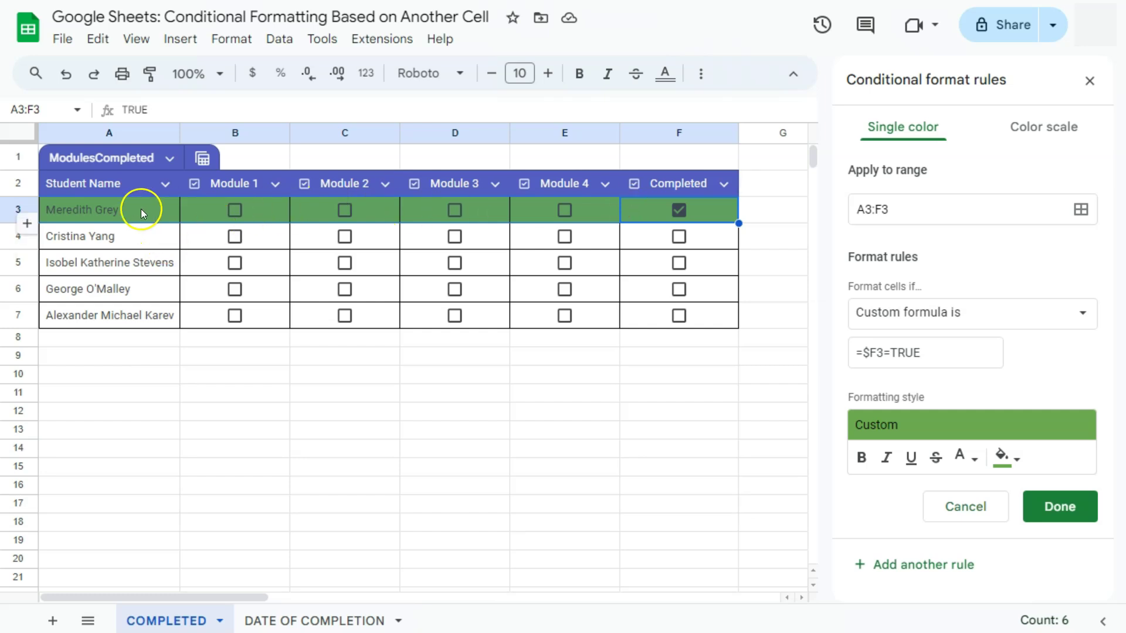
pyautogui.click(958, 460)
pyautogui.click(961, 190)
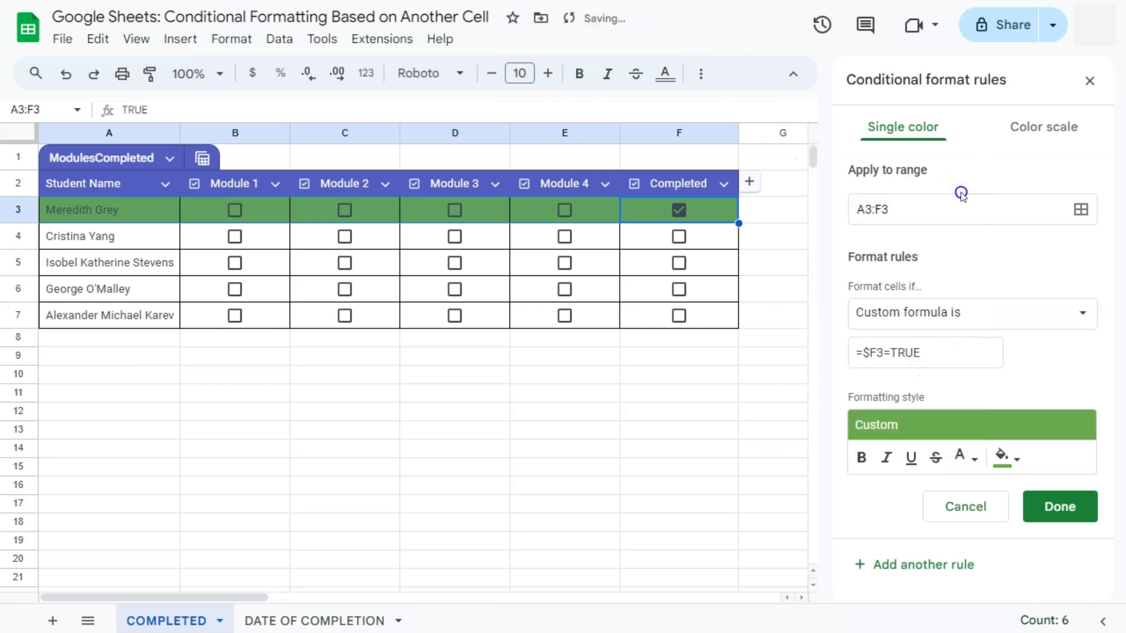
# Save the green =$F3=TRUE rule and tick Modules 1–4 in row 3, showing blue
pyautogui.click(1048, 509)
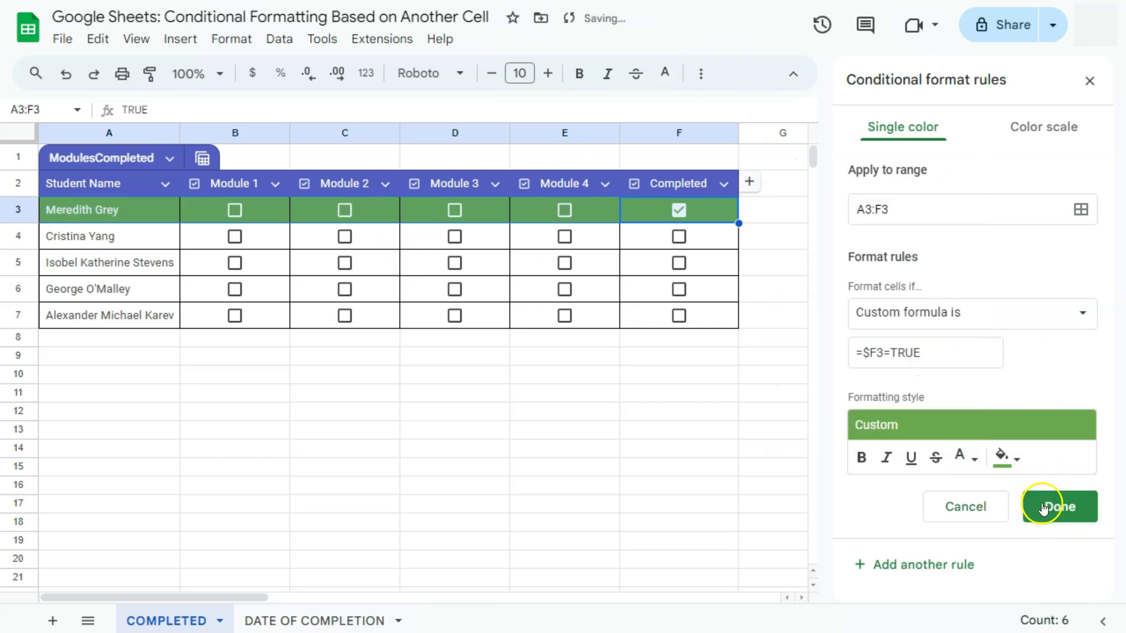
pyautogui.click(240, 210)
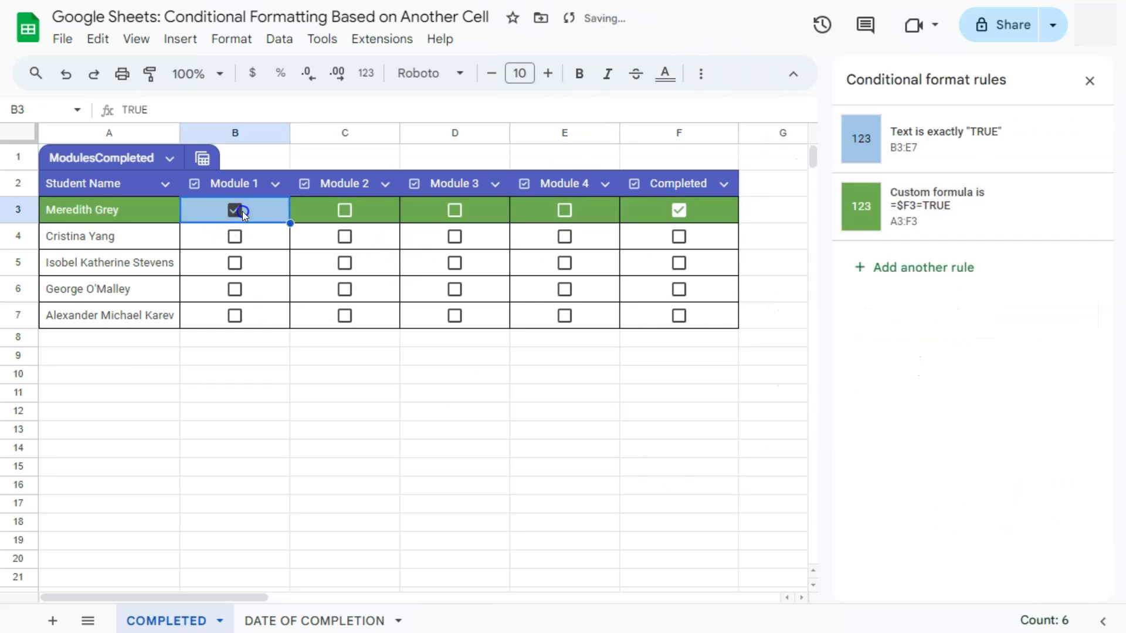
pyautogui.click(348, 211)
pyautogui.click(455, 210)
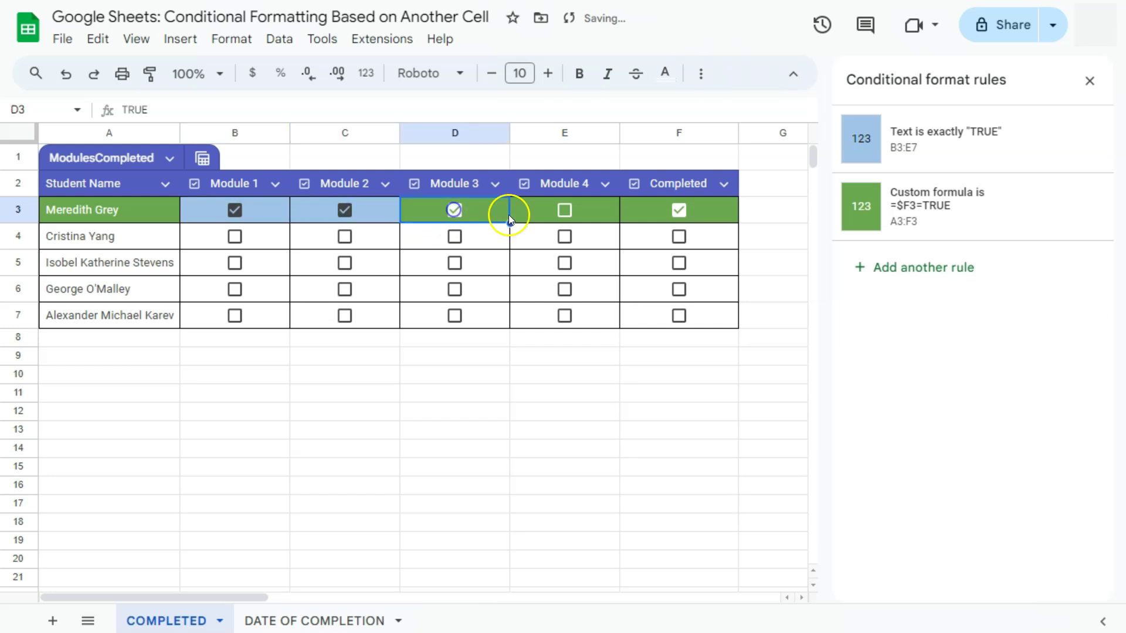
pyautogui.click(564, 210)
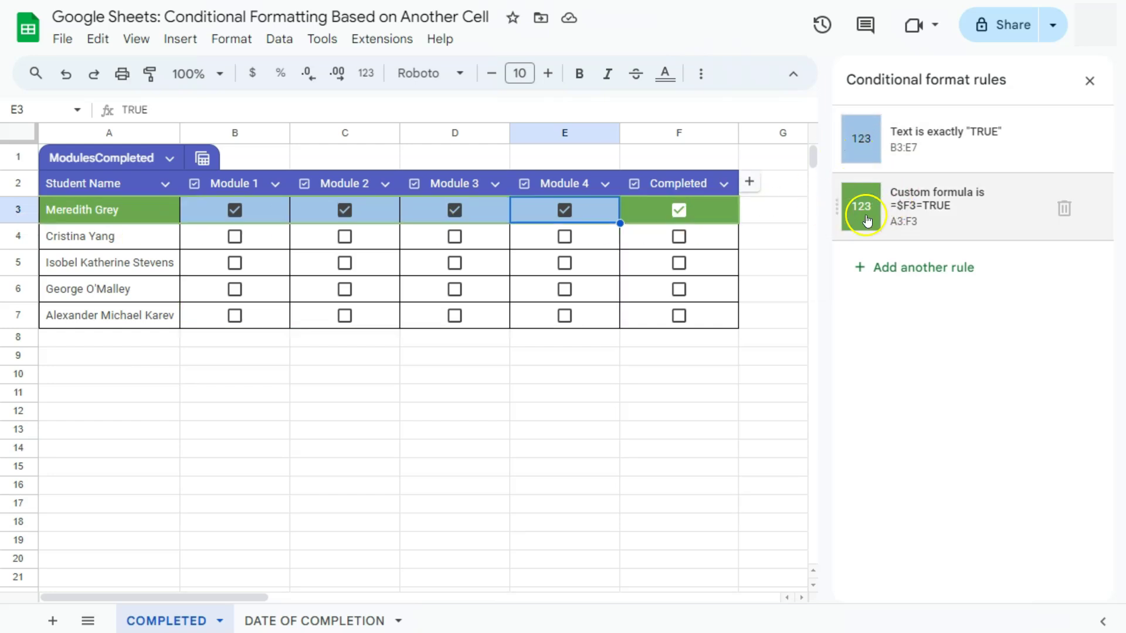
# Move the =$F3=TRUE rule above the blue rule and retest by toggling row 3's module boxes
pyautogui.moveTo(836, 205); pyautogui.dragTo(837, 137)
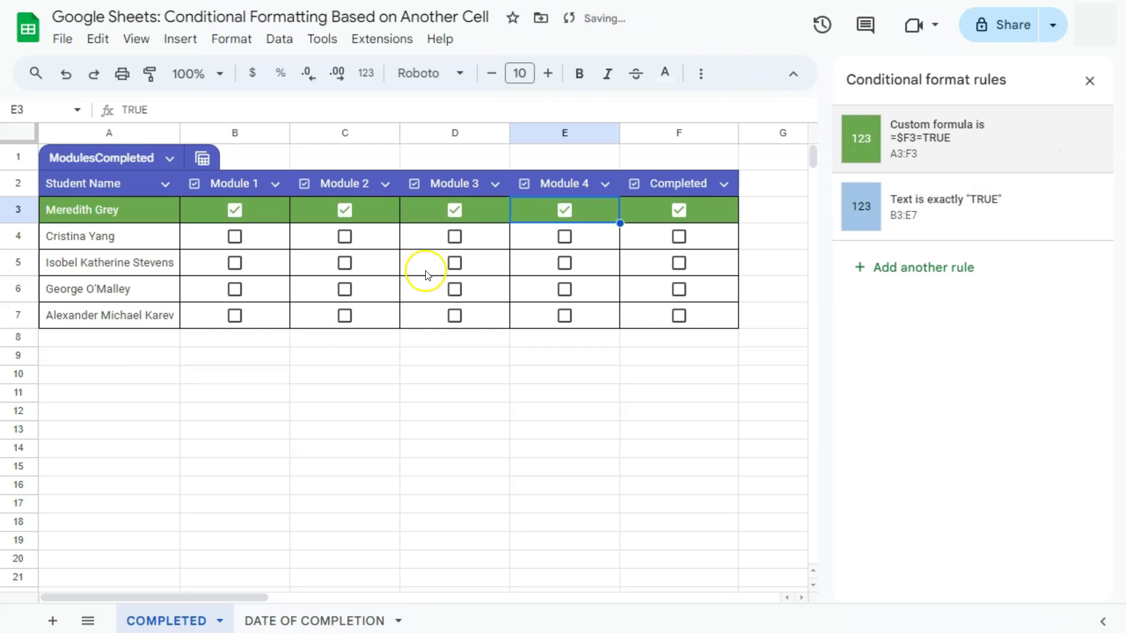
pyautogui.click(233, 210)
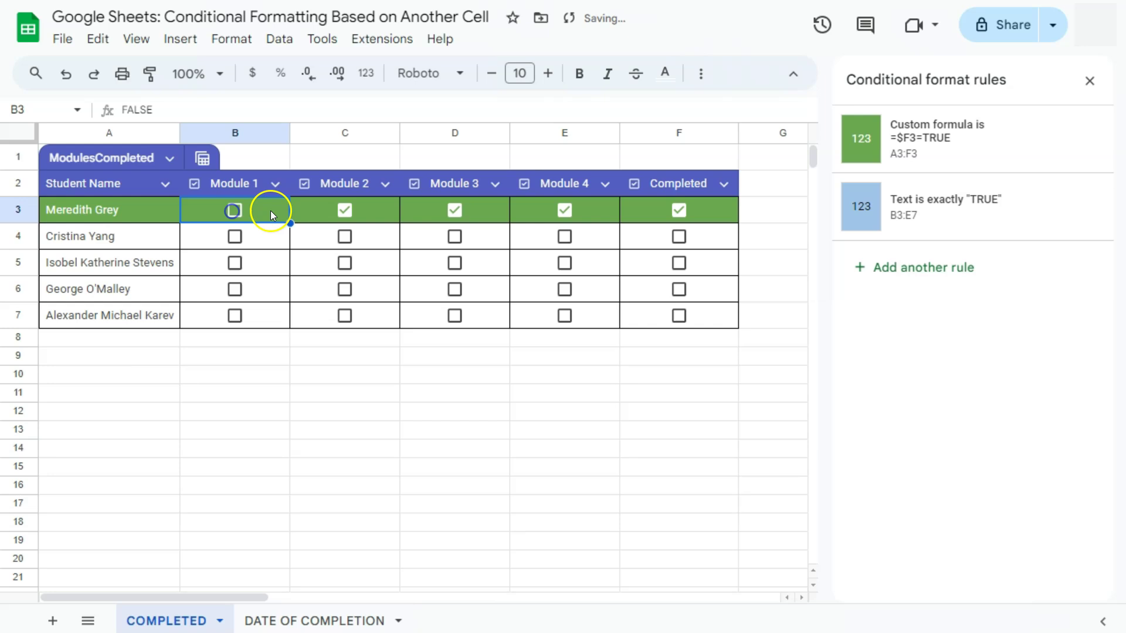
pyautogui.click(344, 210)
pyautogui.click(455, 210)
pyautogui.click(564, 210)
pyautogui.click(234, 210)
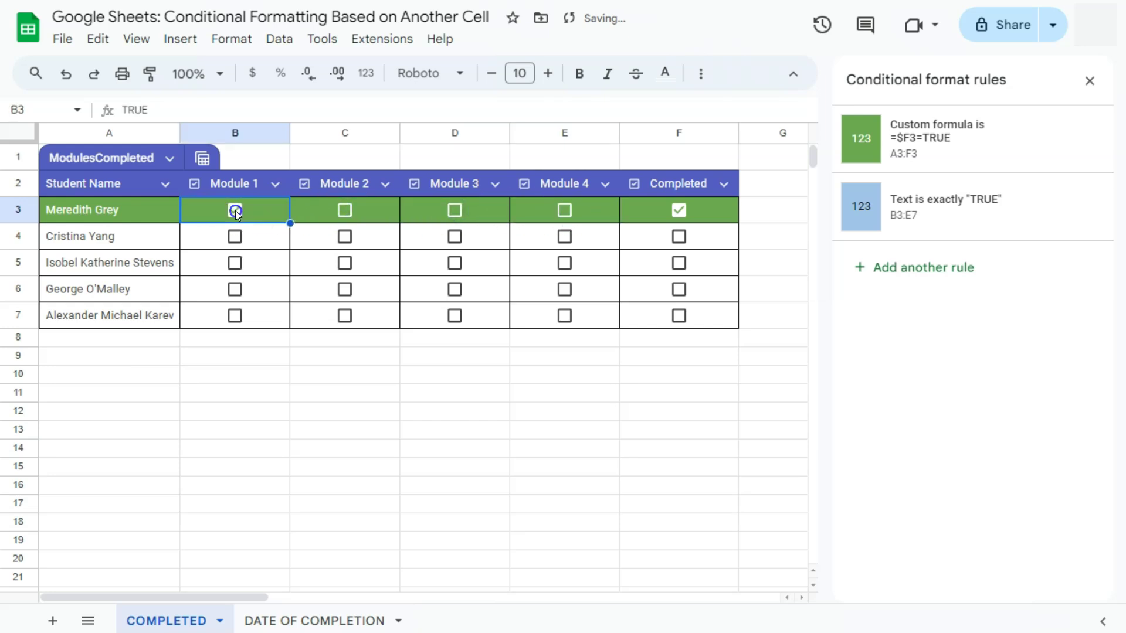
pyautogui.click(342, 210)
pyautogui.click(454, 210)
pyautogui.click(563, 210)
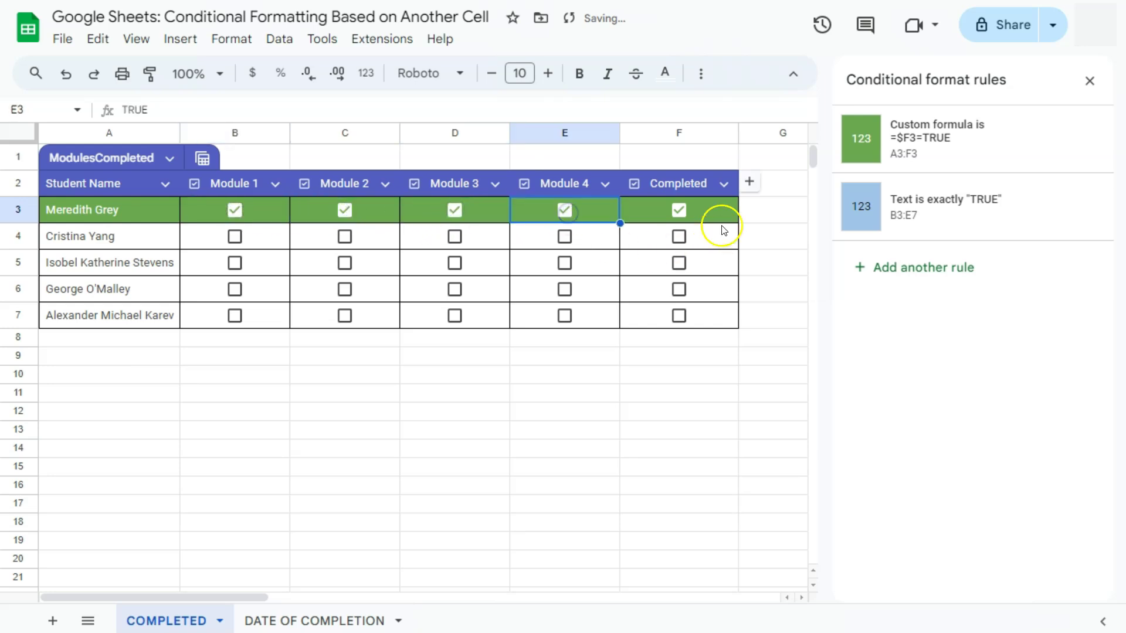
# Untick Completed in F3, select A3:E3, and tick Completed again
pyautogui.click(680, 210)
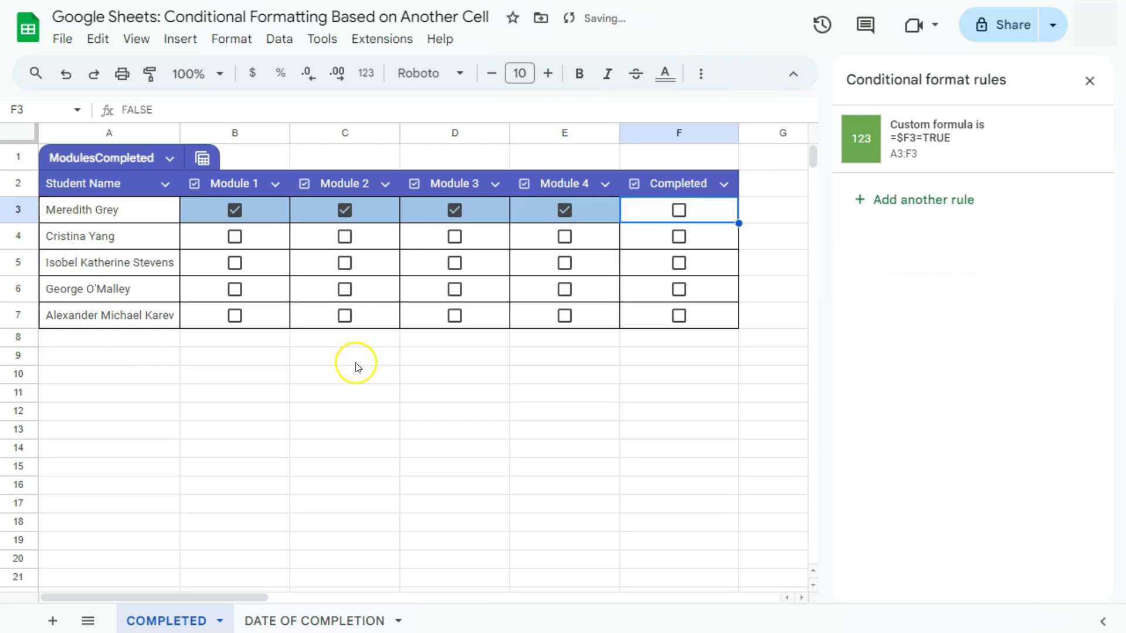
pyautogui.moveTo(151, 211); pyautogui.dragTo(634, 209)
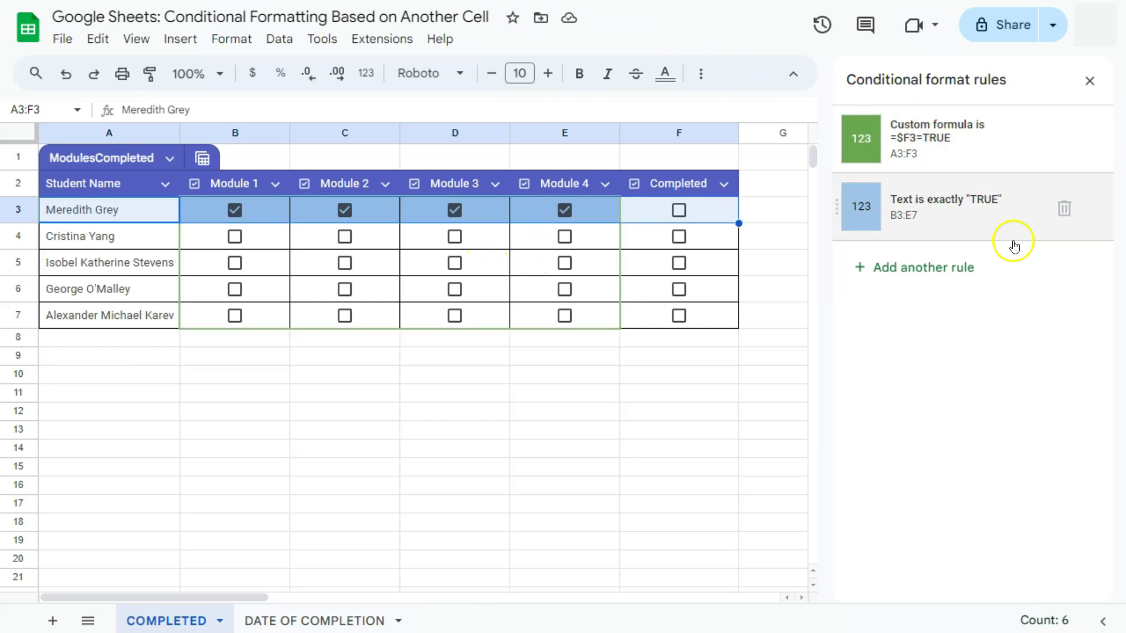
pyautogui.click(678, 211)
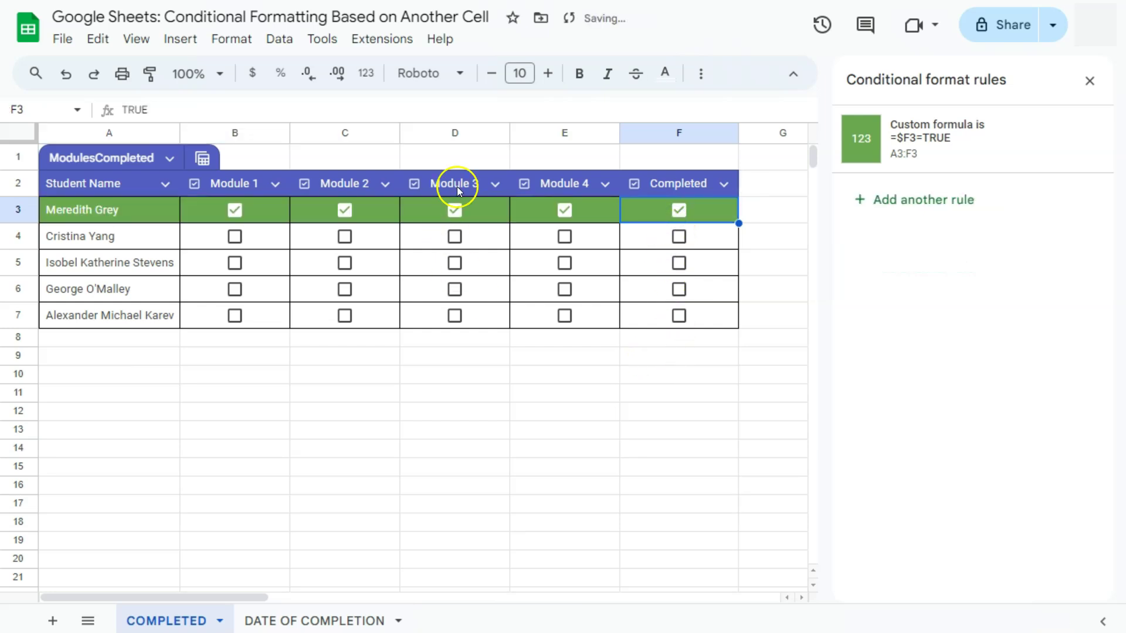
# Show the DATE OF COMPLETION sheet, close the rules panel, and select name cell A3
pyautogui.click(304, 621)
pyautogui.click(775, 204)
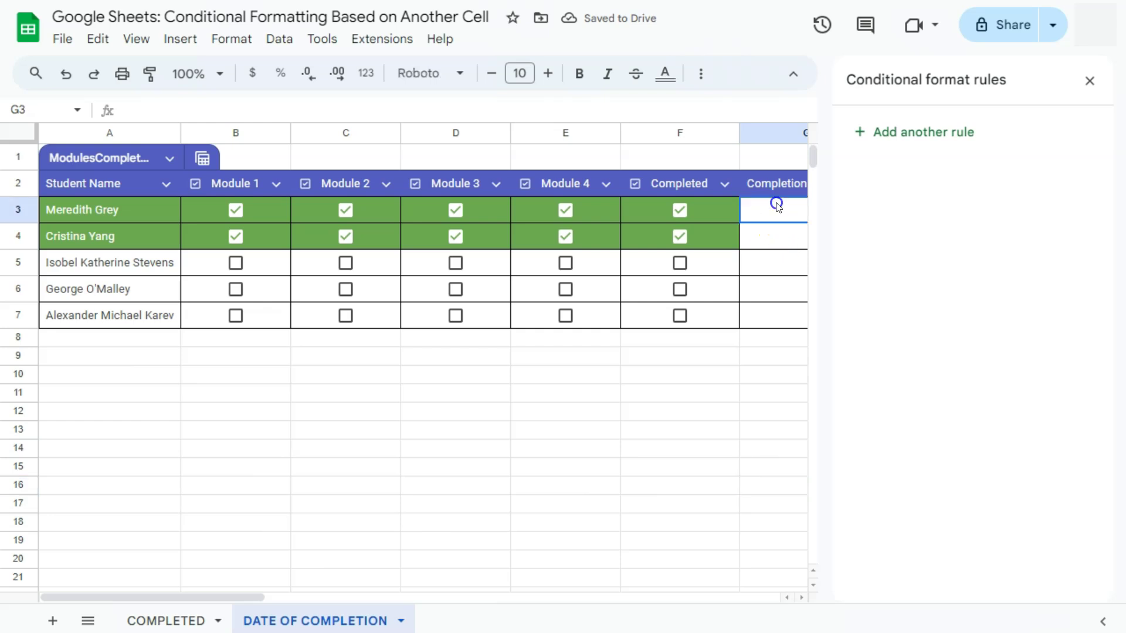
pyautogui.click(1088, 81)
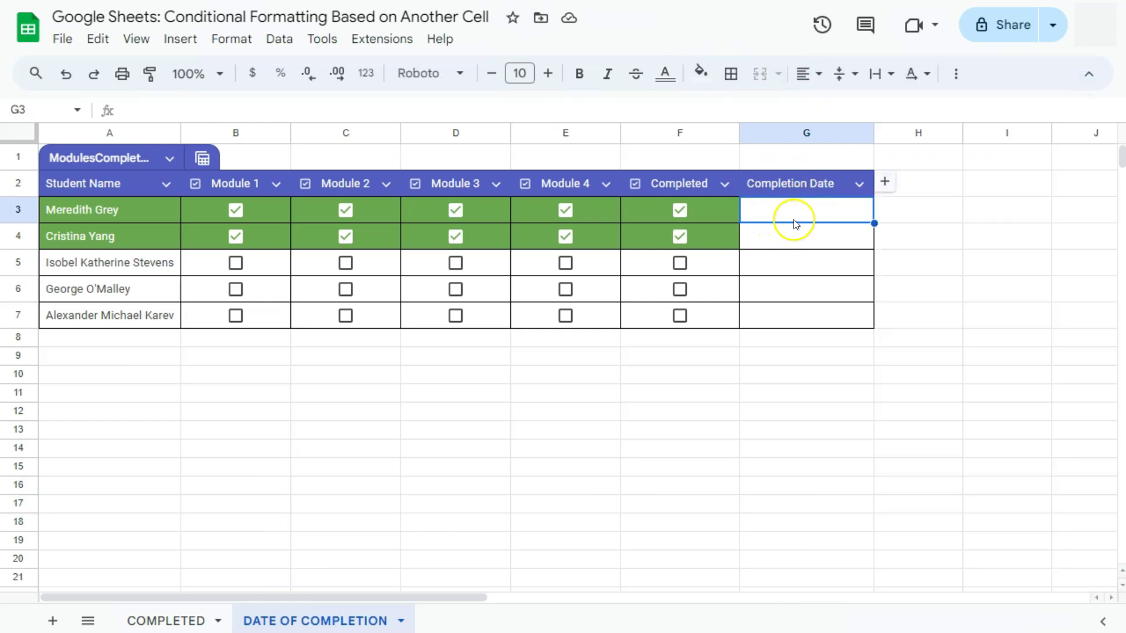
pyautogui.click(140, 210)
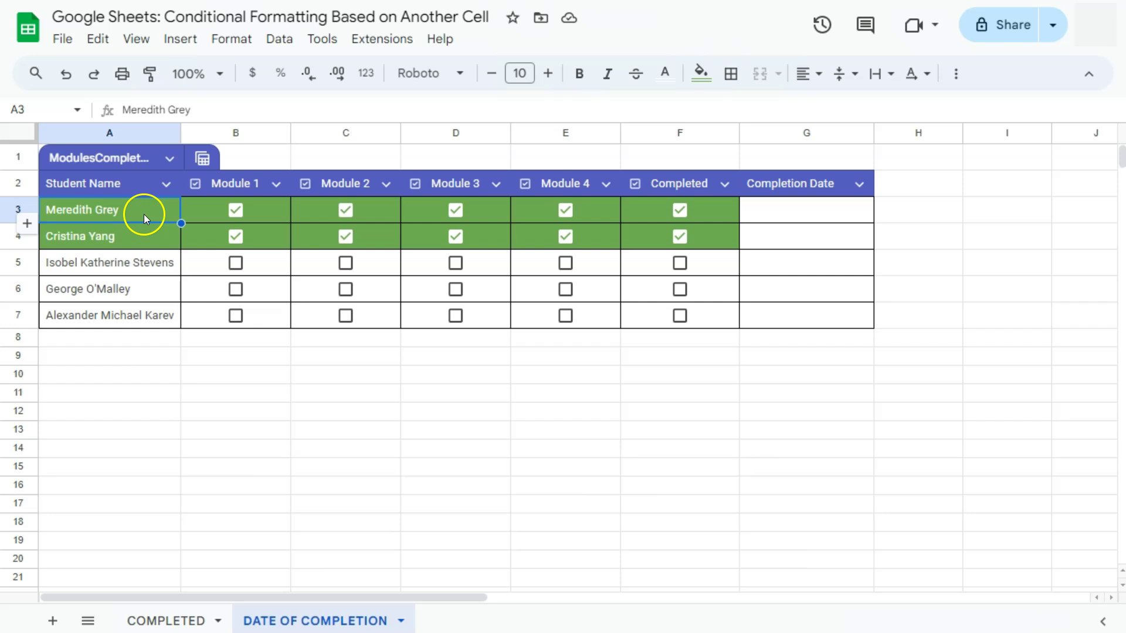
# Start a new A3 rule with the custom formula =G3=""
pyautogui.click(235, 39)
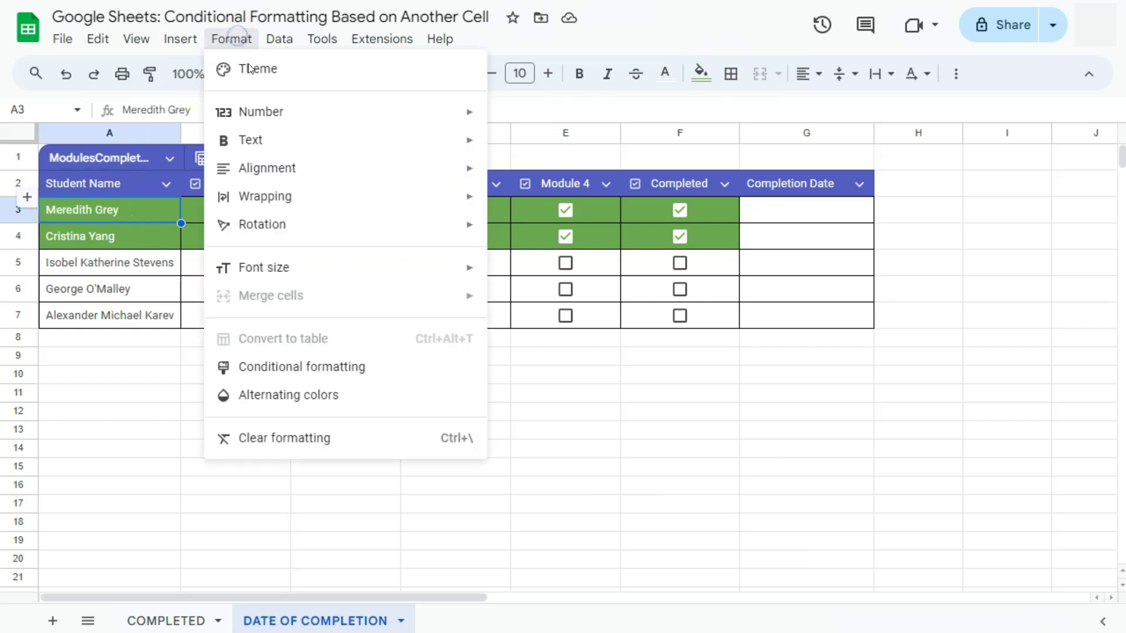
pyautogui.click(295, 367)
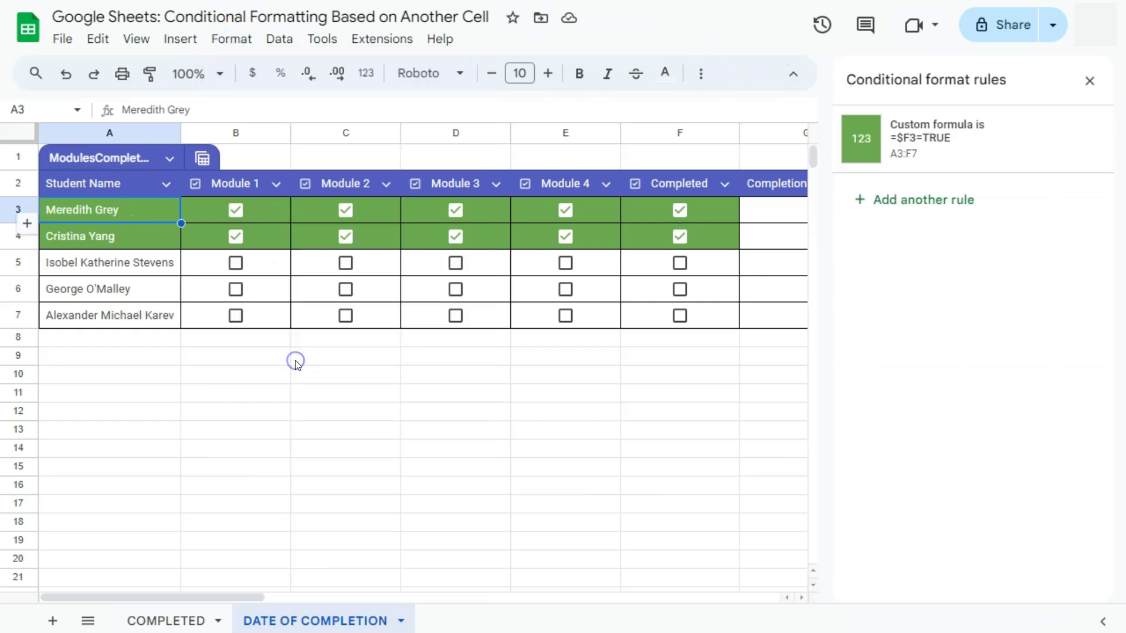
pyautogui.click(885, 201)
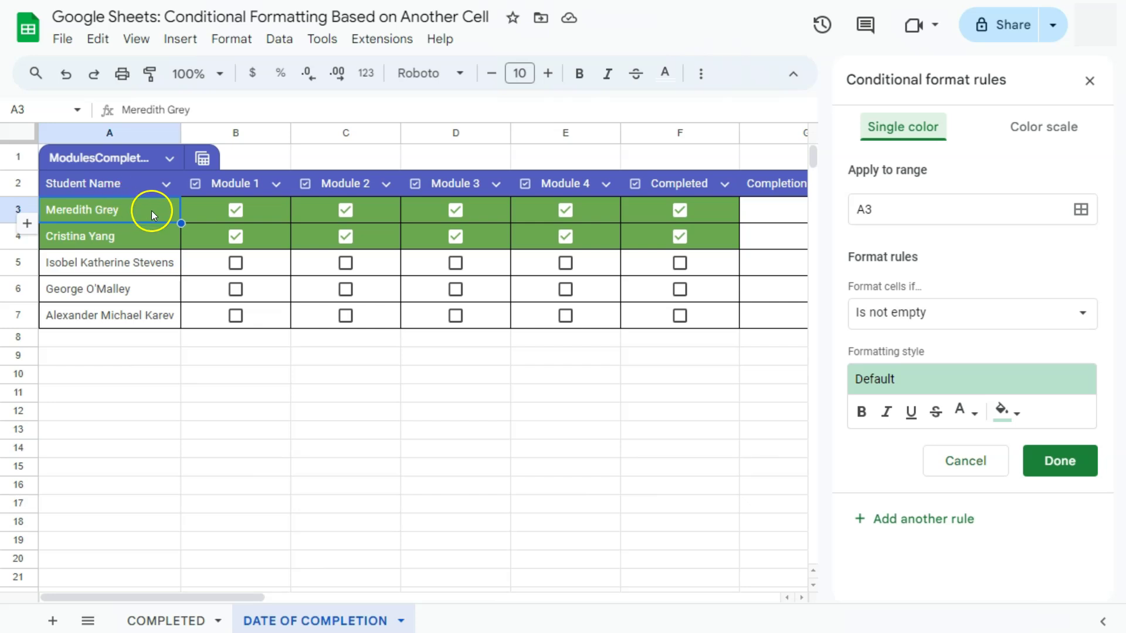
pyautogui.click(908, 312)
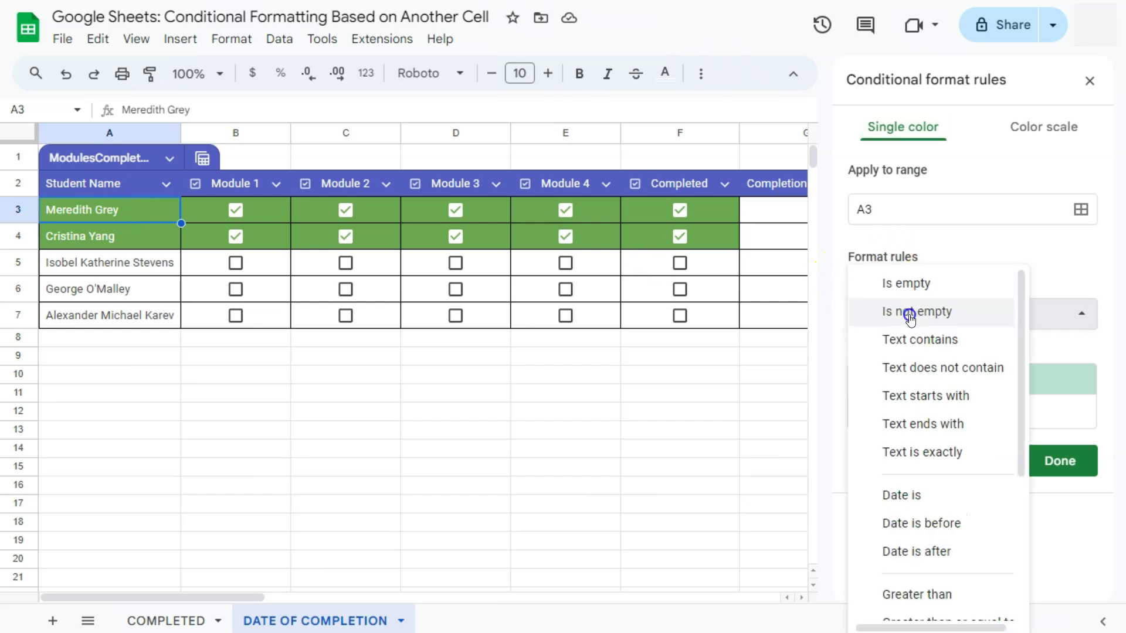
pyautogui.scroll(-4, 938, 580)
pyautogui.click(922, 598)
pyautogui.click(884, 353)
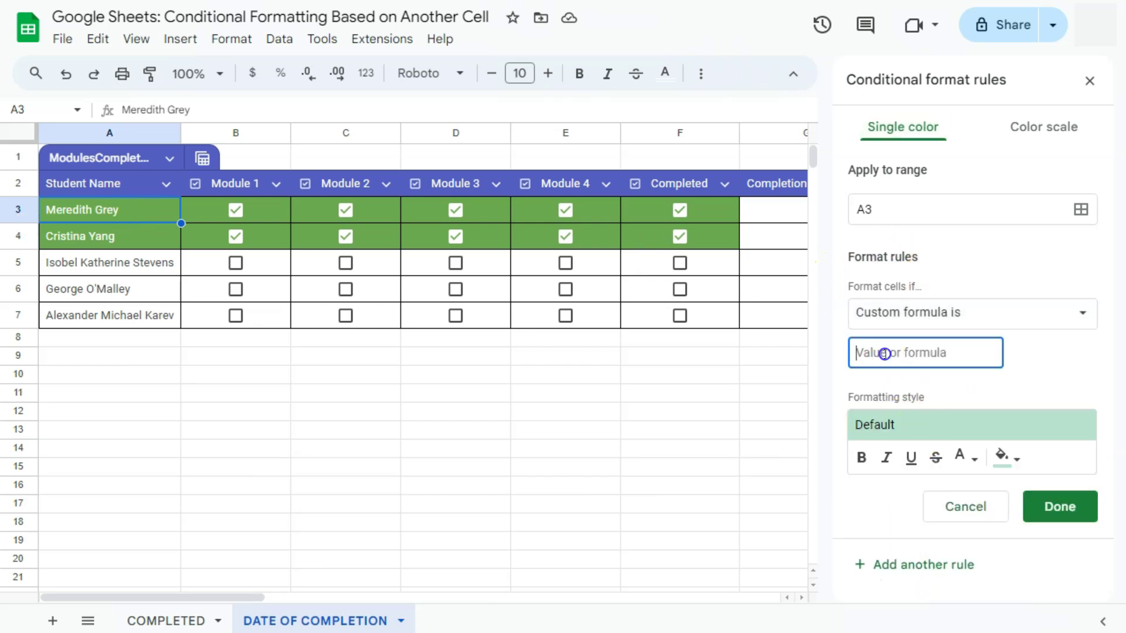
pyautogui.write('=')
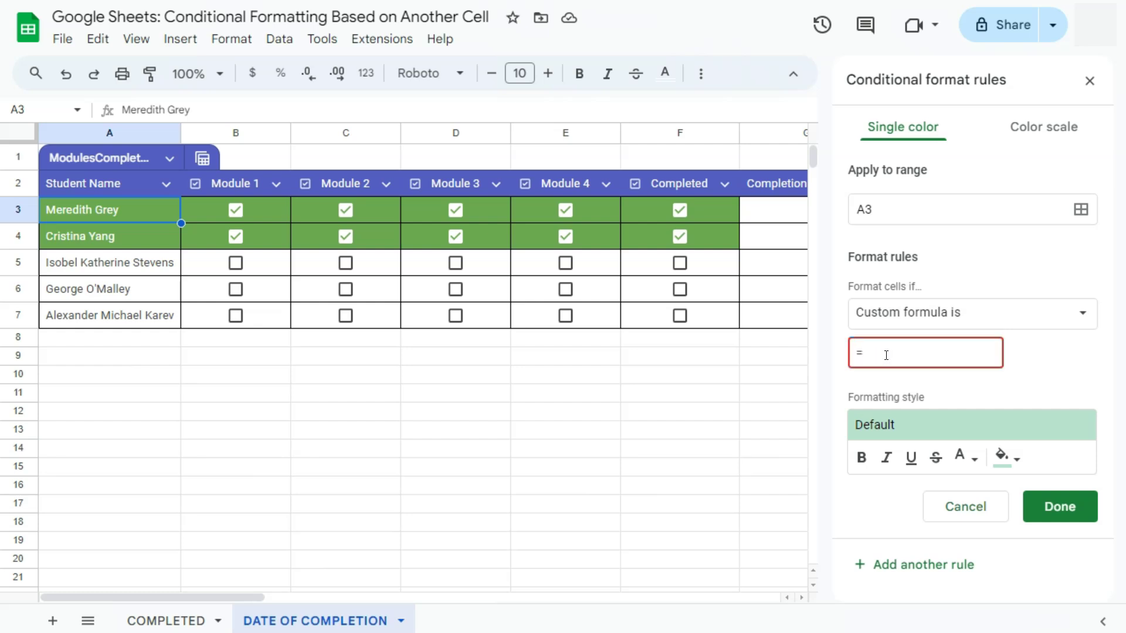
pyautogui.moveTo(256, 597); pyautogui.dragTo(270, 596)
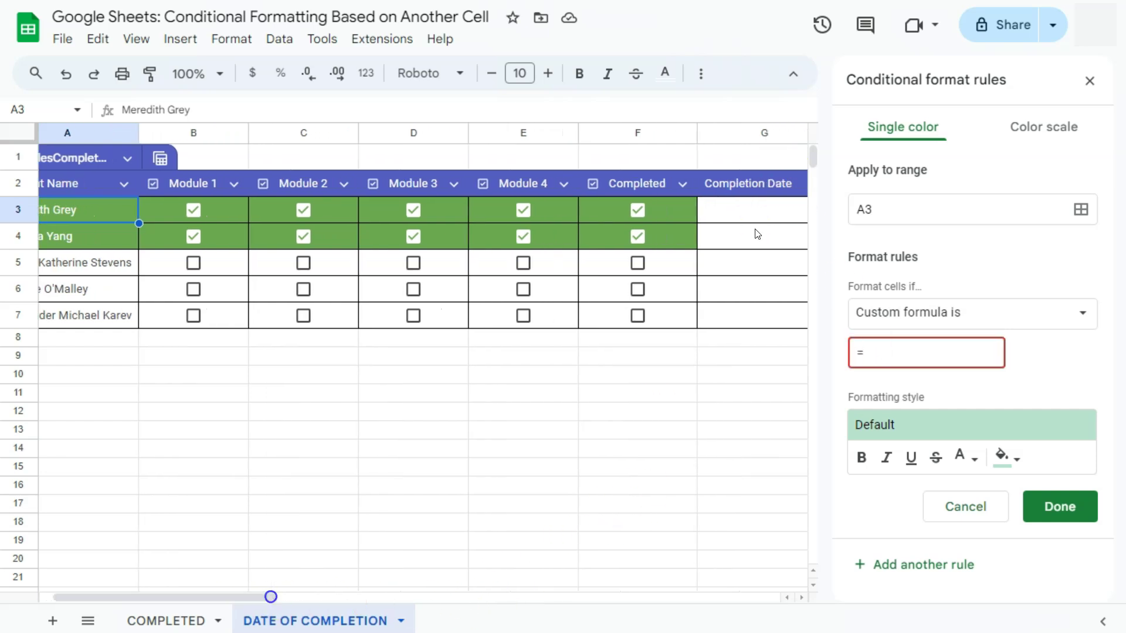
pyautogui.click(902, 349)
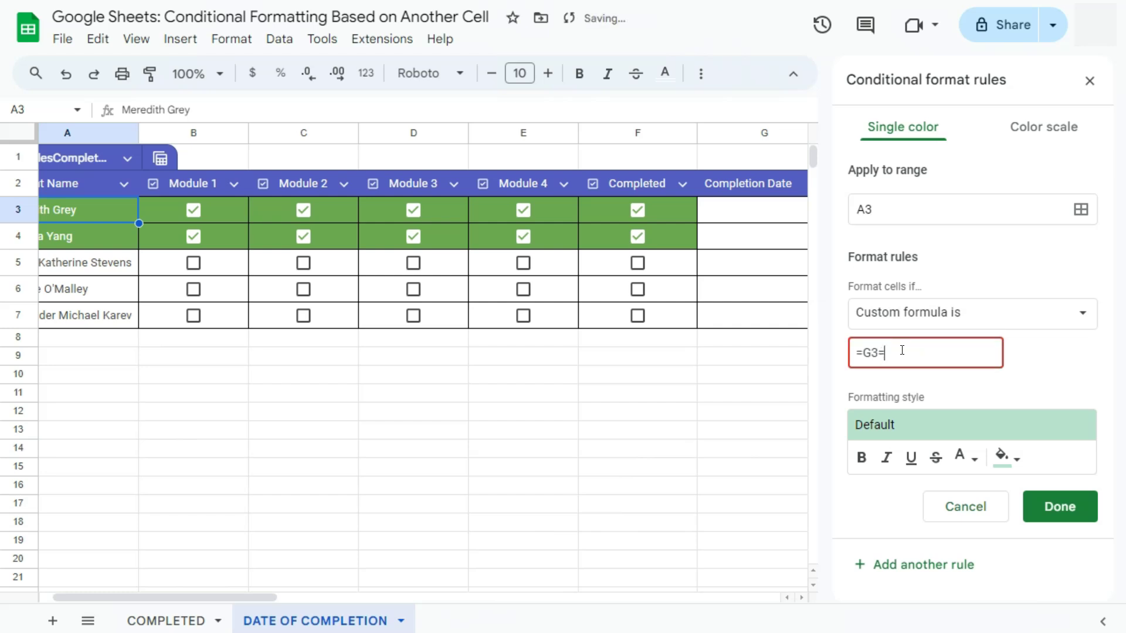
pyautogui.write('G3=""')
pyautogui.moveTo(253, 583); pyautogui.dragTo(241, 585)
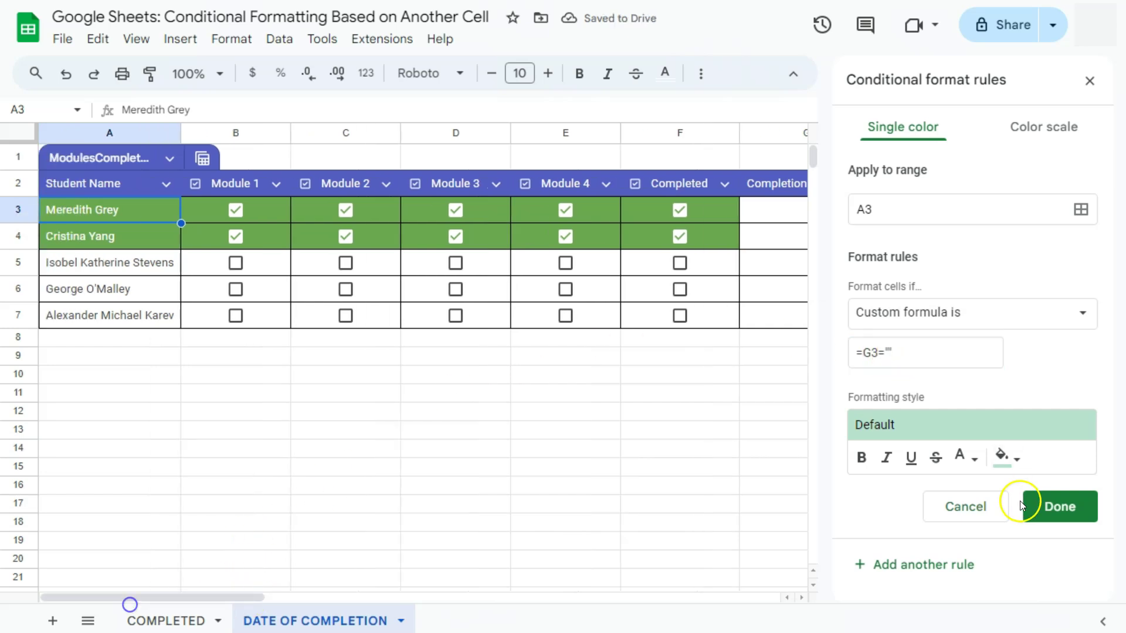
# Set the rule to no fill with orange text and save it
pyautogui.click(1003, 458)
pyautogui.click(879, 167)
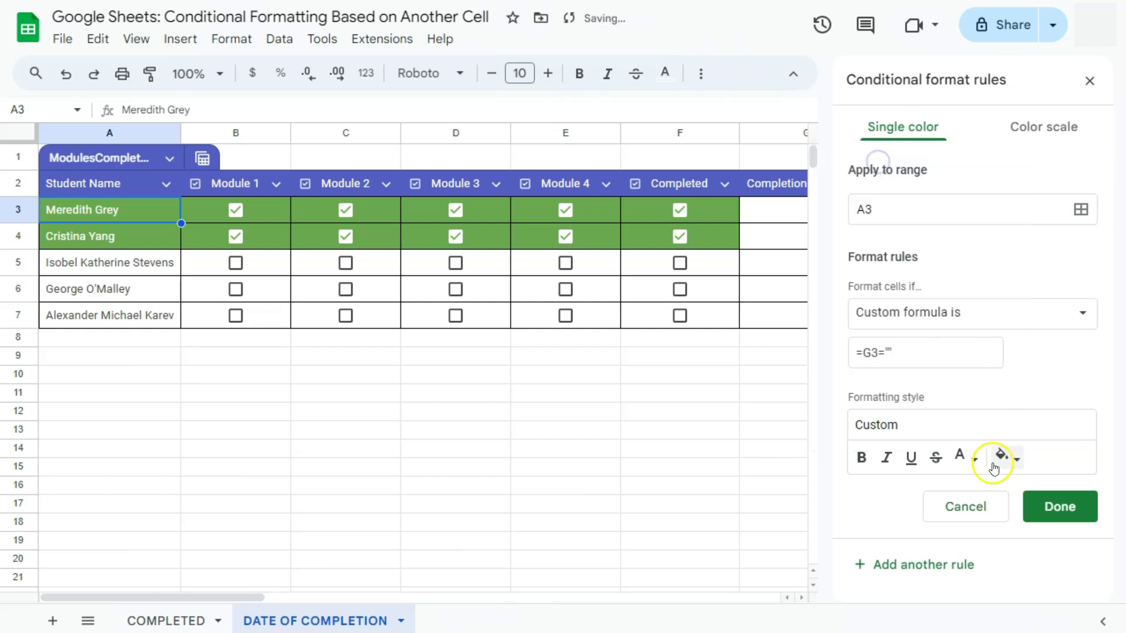
pyautogui.click(964, 456)
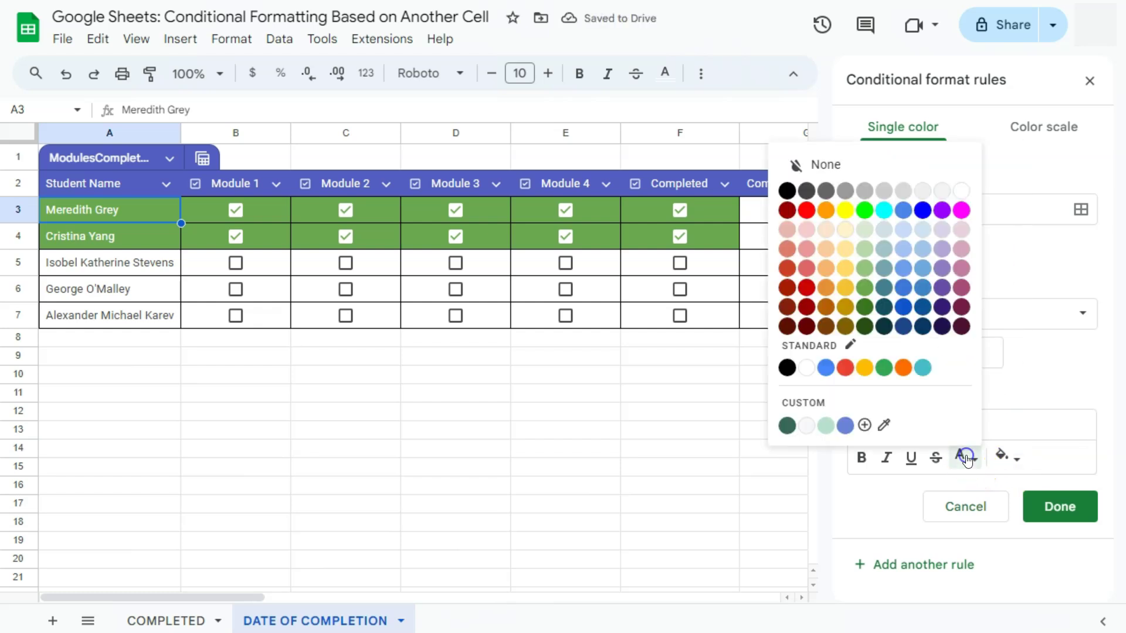
pyautogui.click(827, 211)
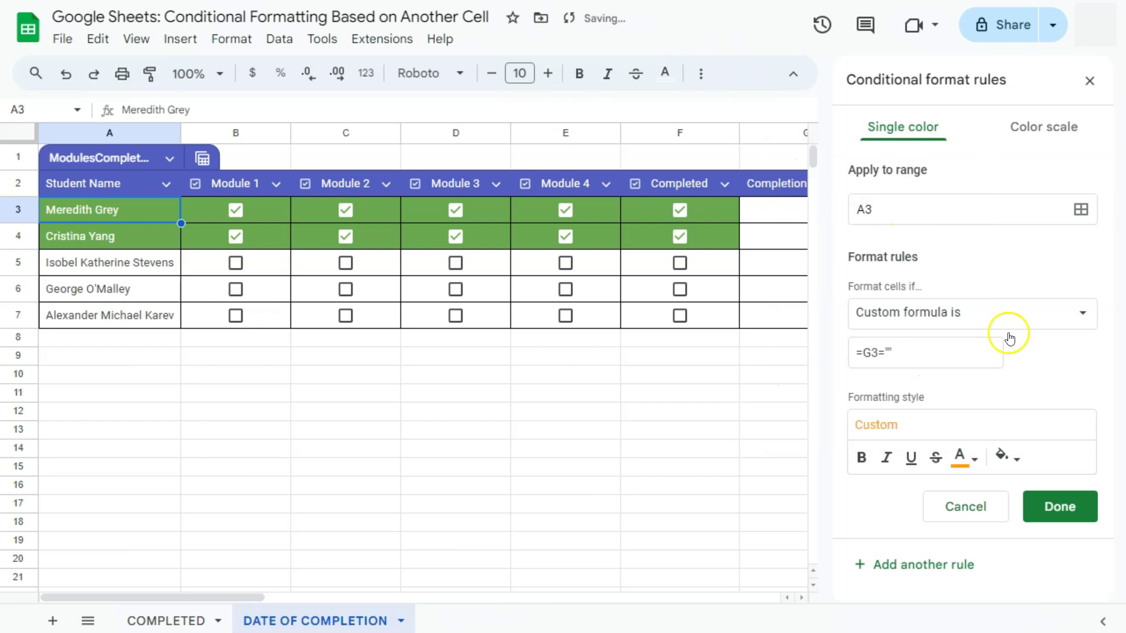
pyautogui.click(1040, 516)
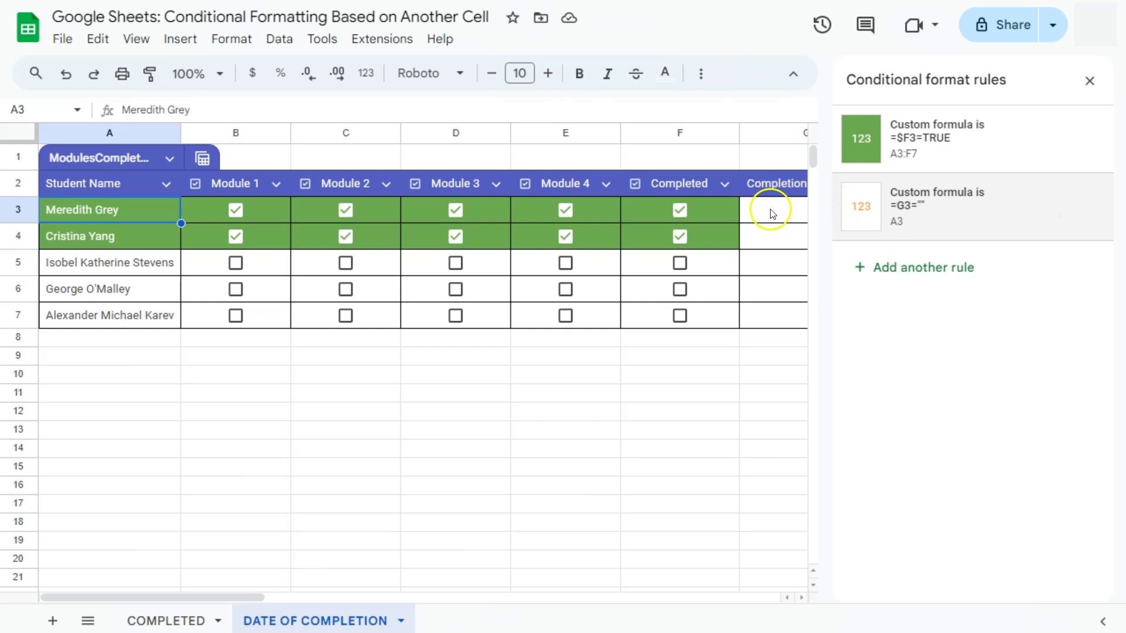
# Move the orange =G3="" rule above the =$F3=TRUE rule, then copy cell A3
pyautogui.moveTo(835, 202); pyautogui.dragTo(834, 138)
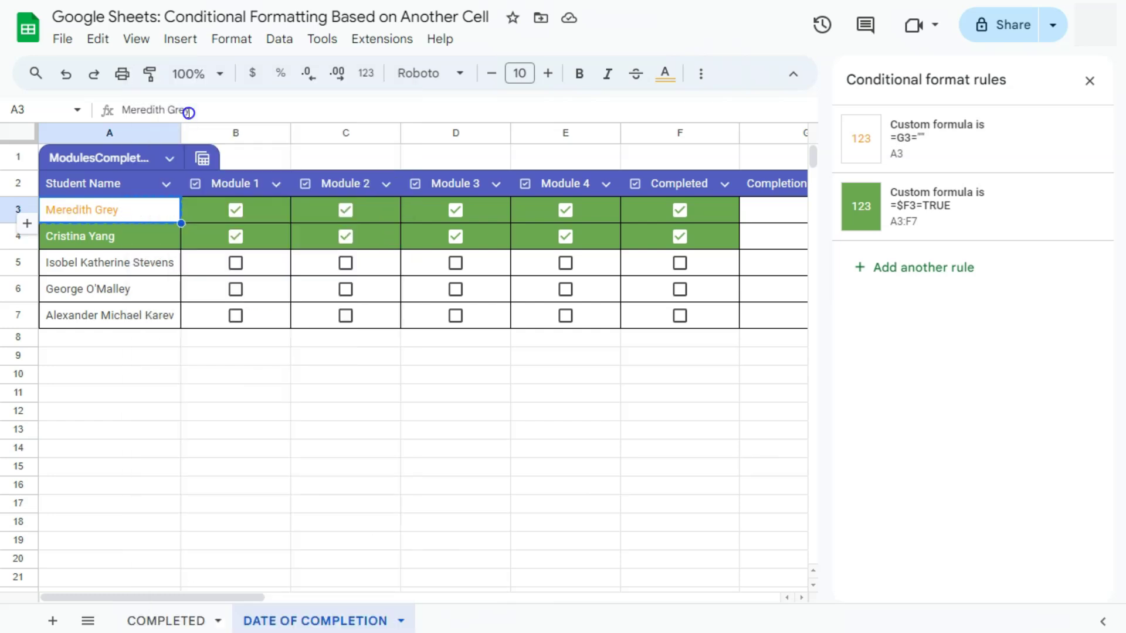
pyautogui.rightClick(135, 212)
pyautogui.moveTo(108, 236); pyautogui.dragTo(120, 322)
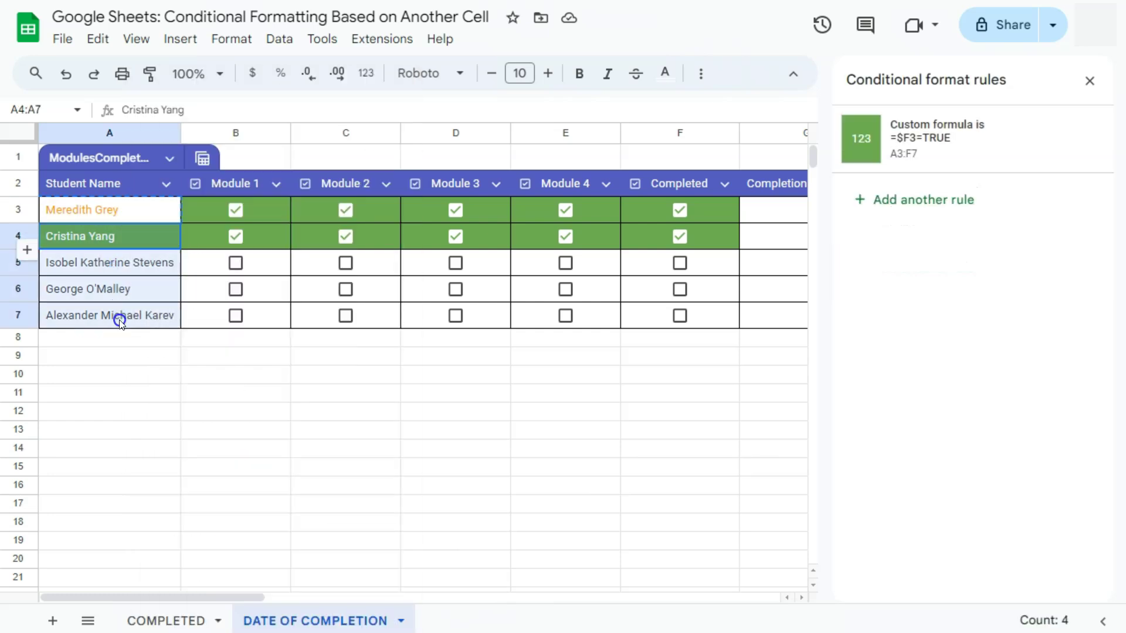
# Paste only A3's conditional formatting onto A4:A7 and close the rules panel
pyautogui.rightClick(130, 237)
pyautogui.moveTo(196, 172)
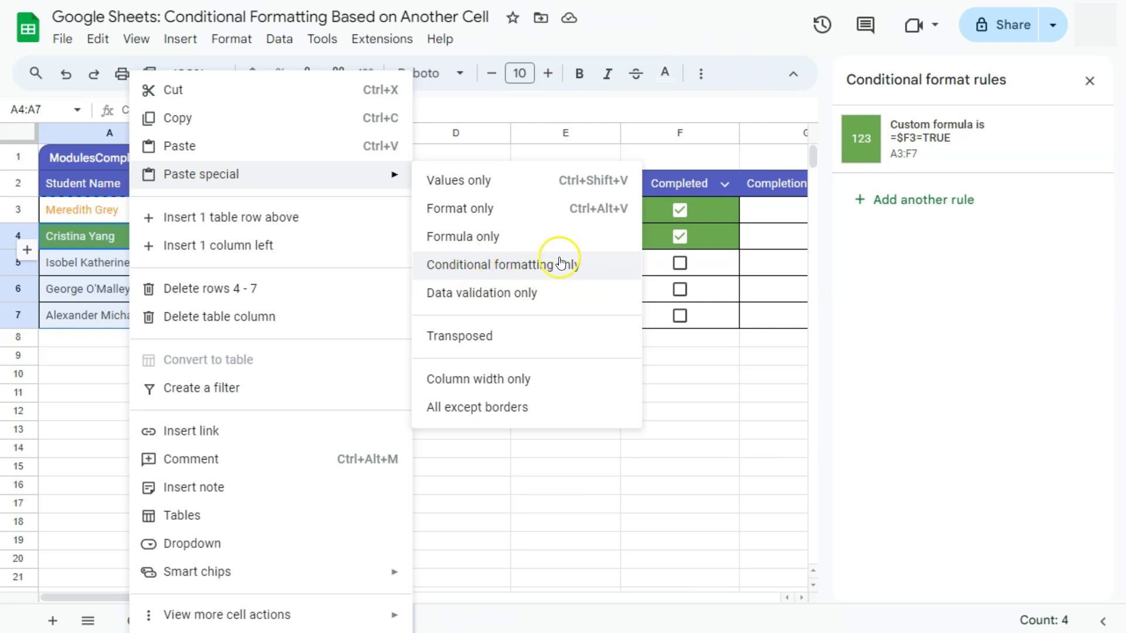
pyautogui.click(535, 269)
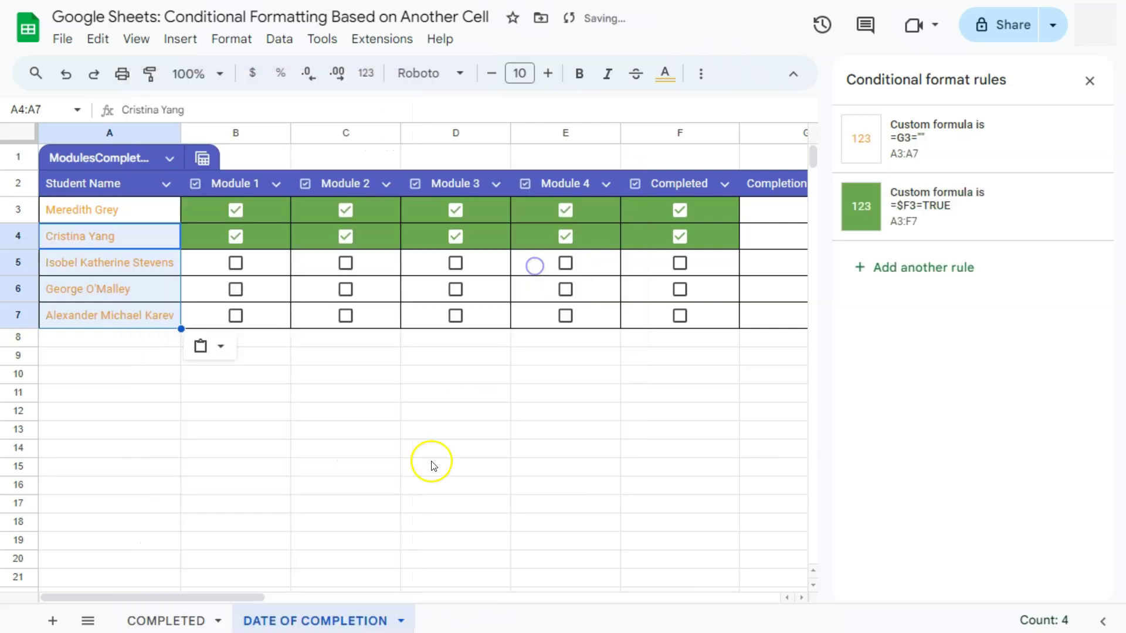
pyautogui.click(1089, 80)
pyautogui.moveTo(785, 215); pyautogui.dragTo(803, 314)
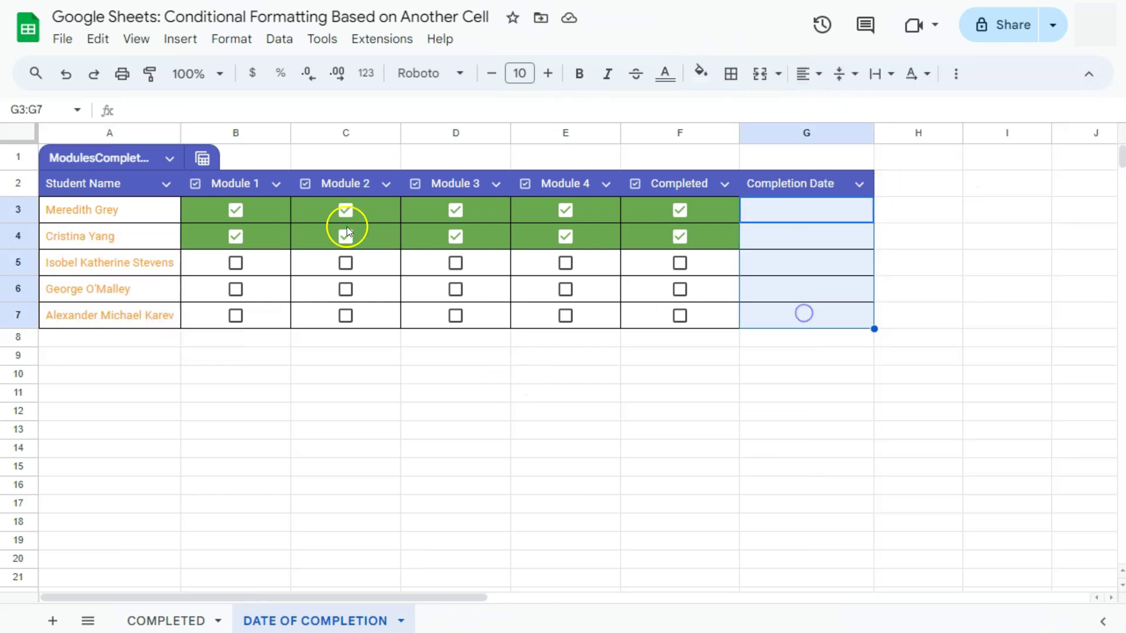
# Enter 9/26/2024 in G3, untick Meredith Grey's Completed box, then clear G3 again
pyautogui.click(812, 213)
pyautogui.write('9/26/2')
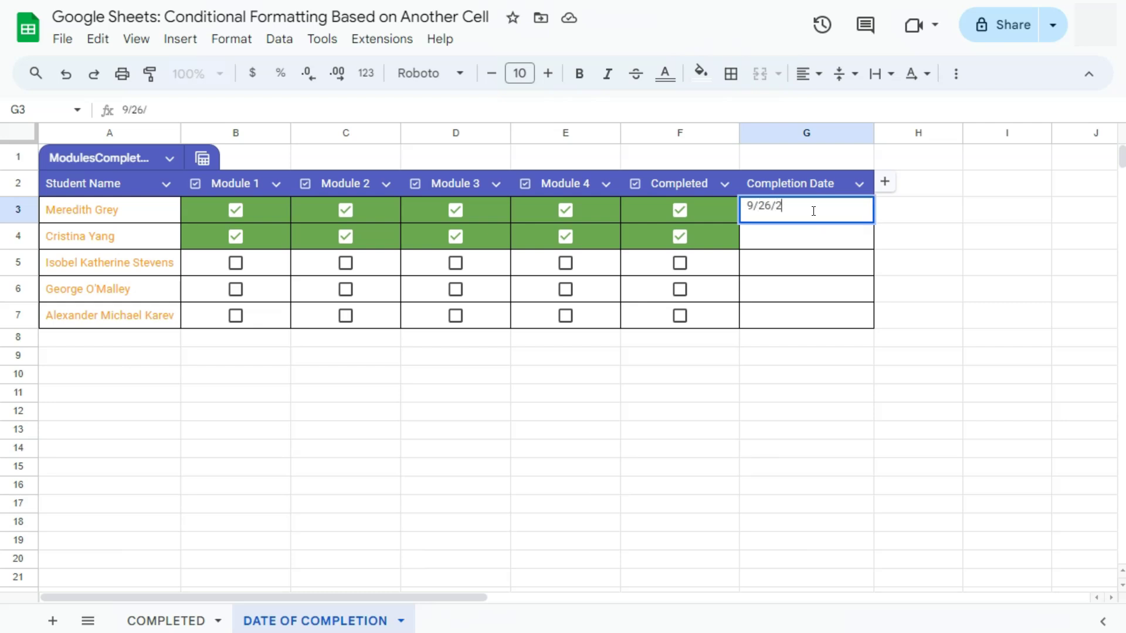
pyautogui.write('024')
pyautogui.press('Return')
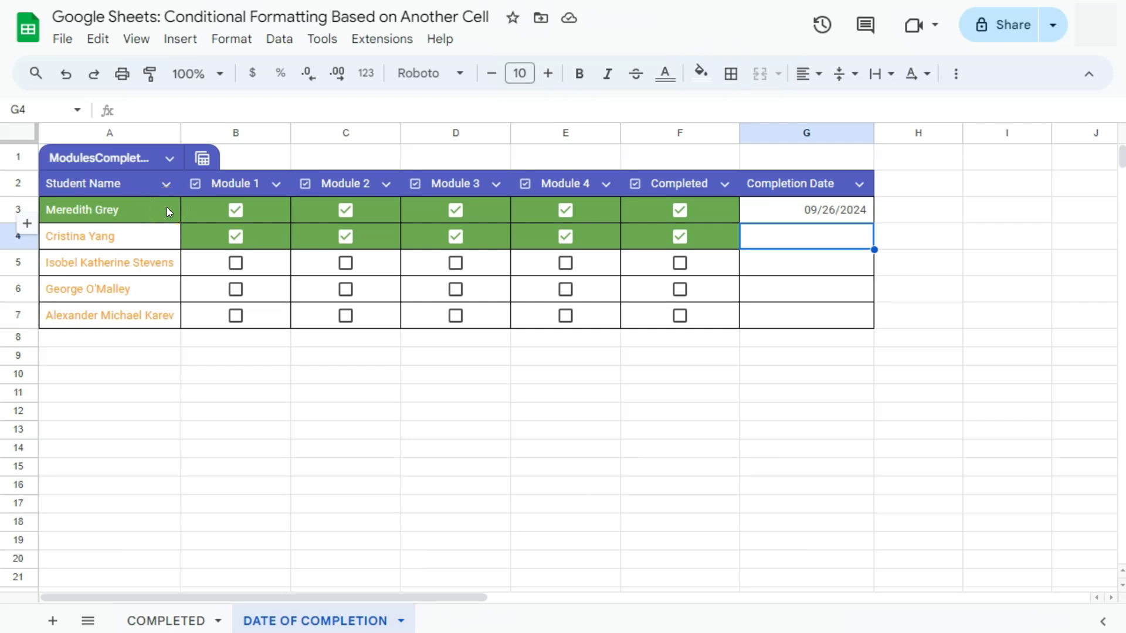
pyautogui.click(679, 209)
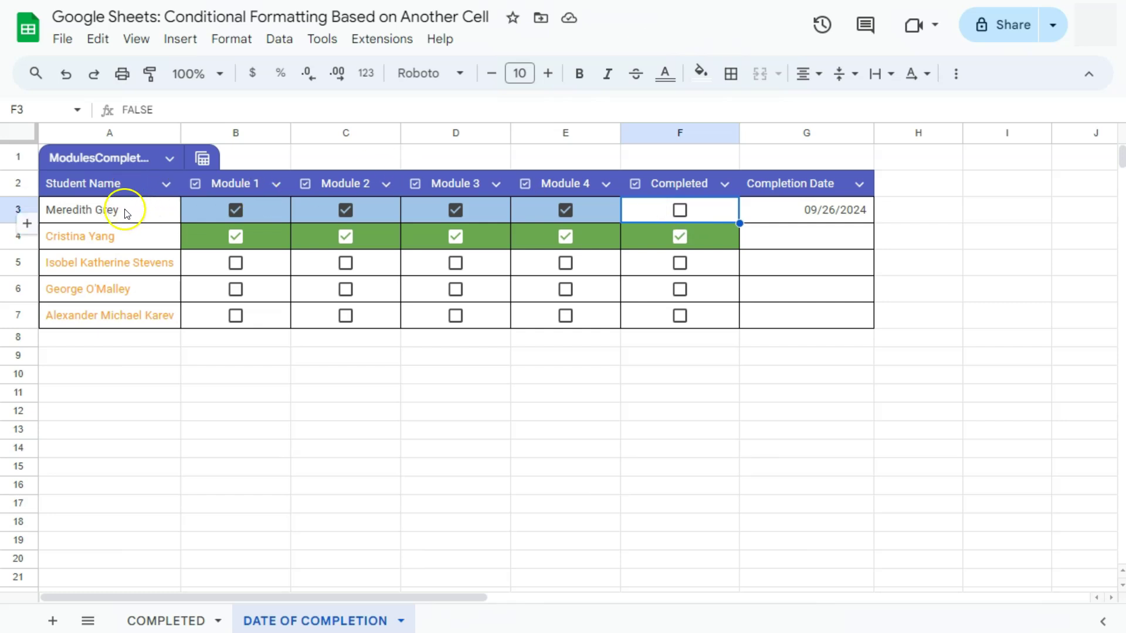
pyautogui.click(867, 214)
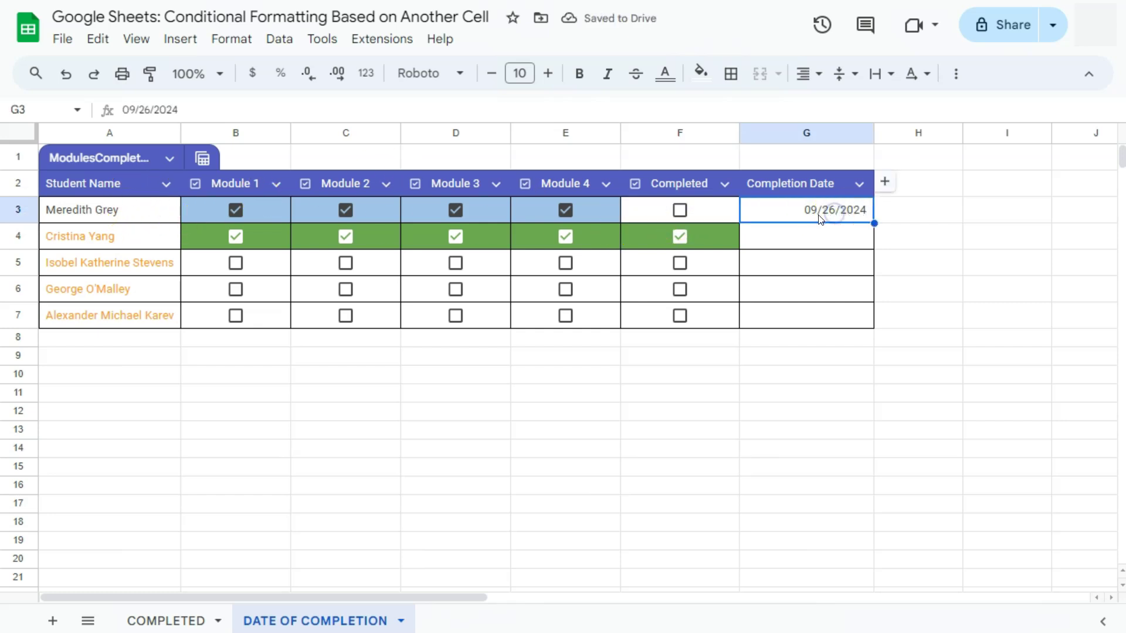
pyautogui.press('Delete')
# Check the orange names, then compare the COMPLETED and DATE OF COMPLETION sheets
pyautogui.moveTo(145, 209); pyautogui.dragTo(151, 307)
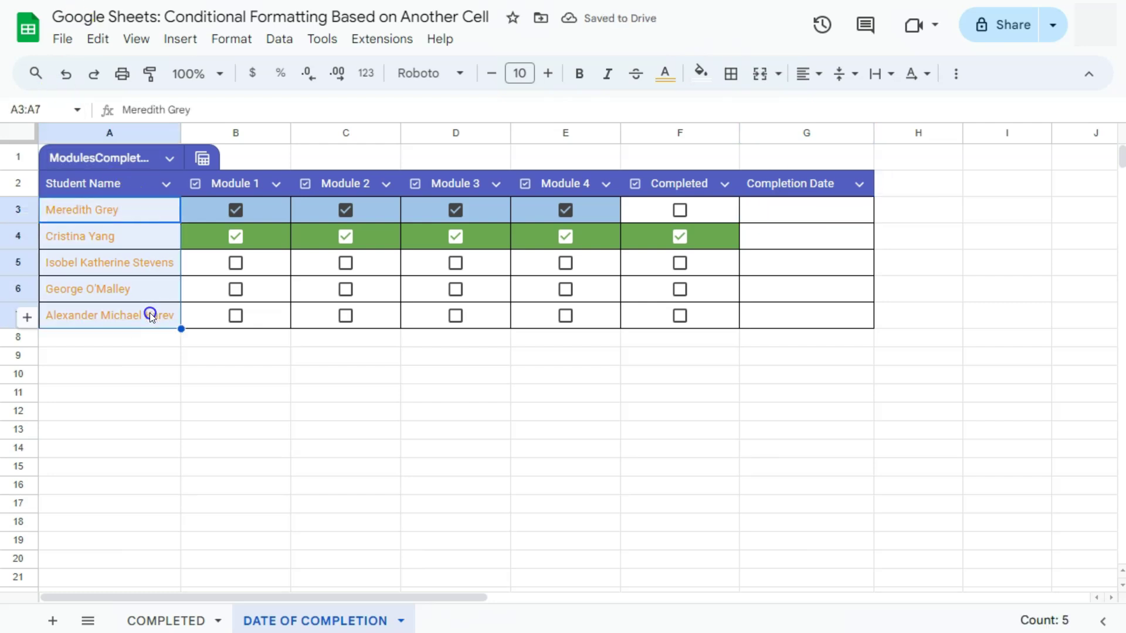
pyautogui.click(763, 209)
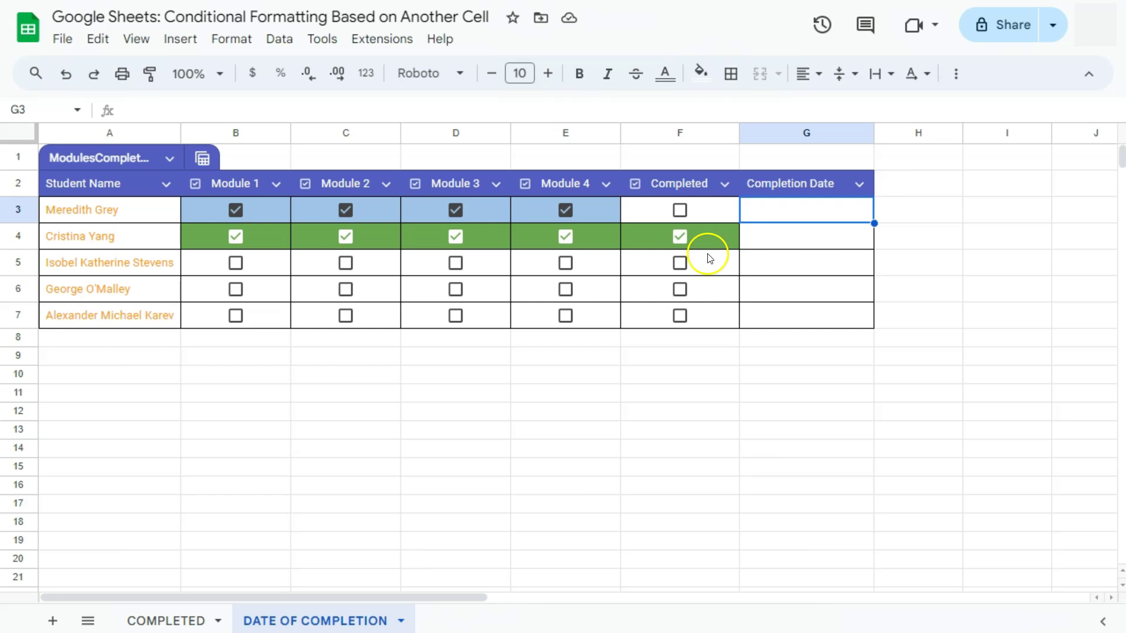
pyautogui.click(182, 621)
pyautogui.click(286, 620)
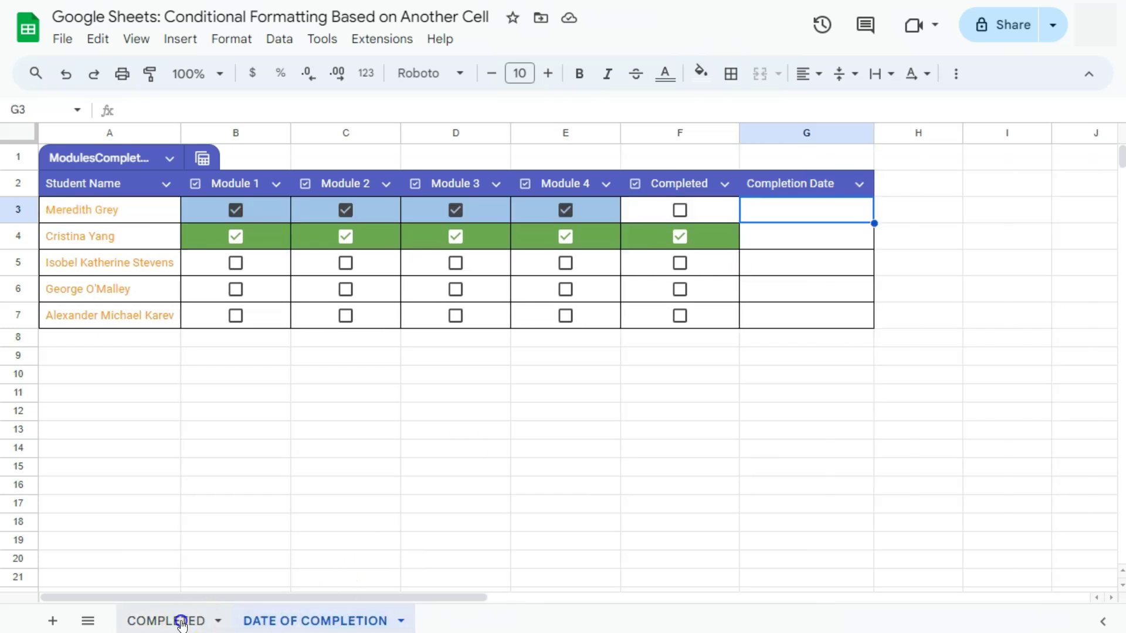
pyautogui.click(181, 620)
pyautogui.click(280, 620)
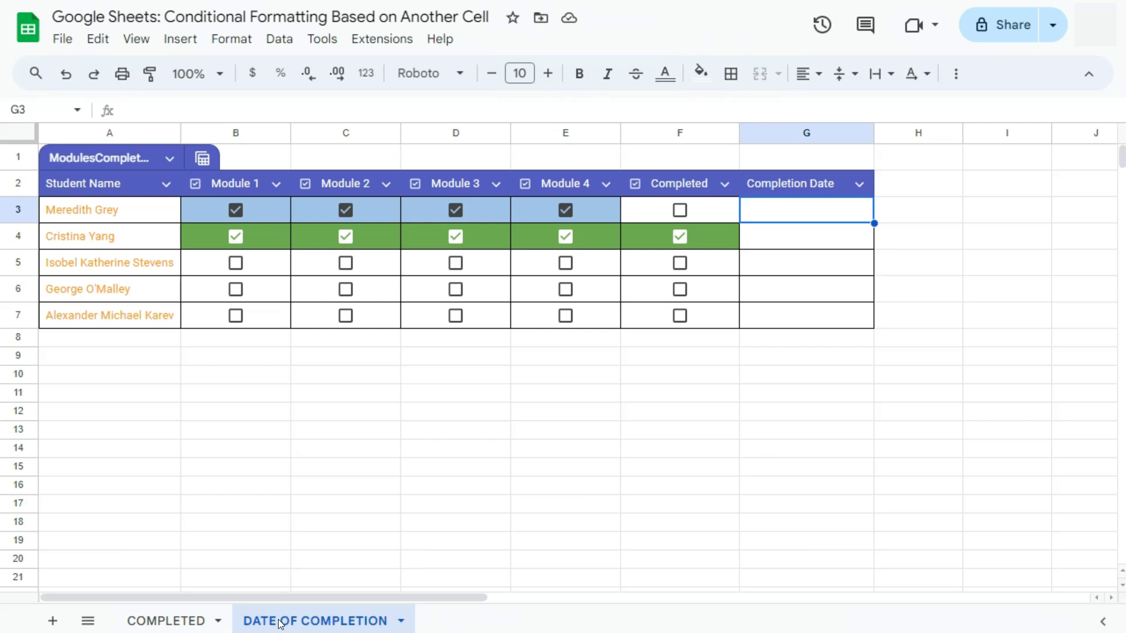
# Go to the COMPLETED sheet tab to view the fully ticked green row 3
pyautogui.click(183, 621)
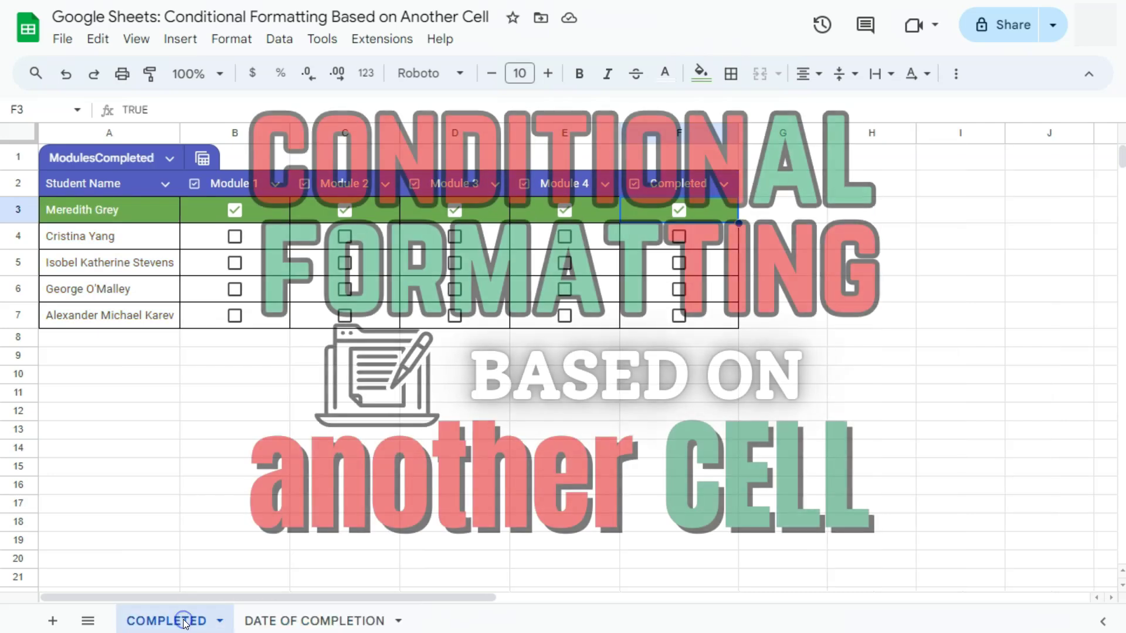